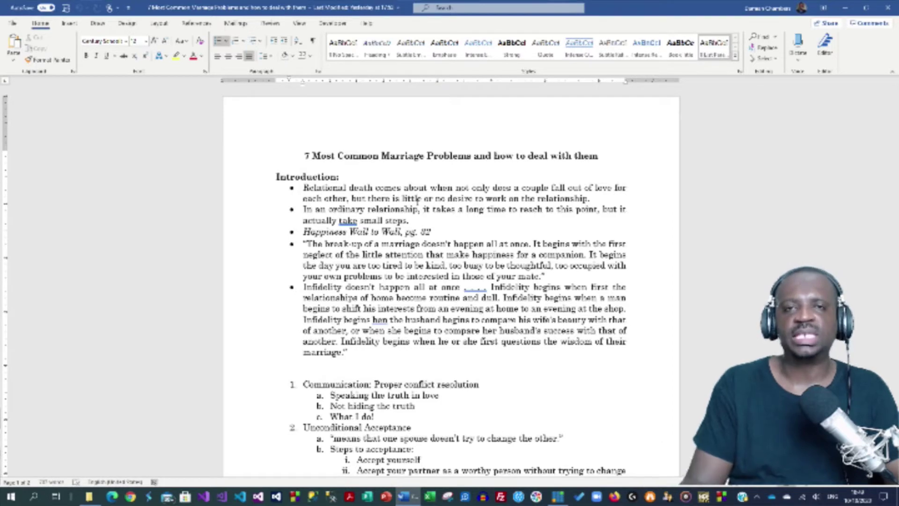
# - Look through the document's title, introduction bullets and numbered marriage points to see how it is structured
pyautogui.click(436, 176)
pyautogui.click(261, 161)
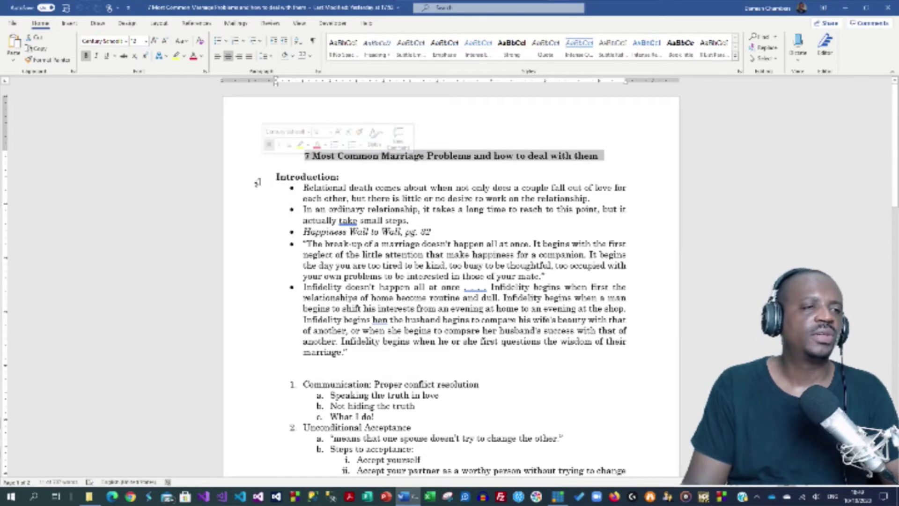
pyautogui.click(257, 182)
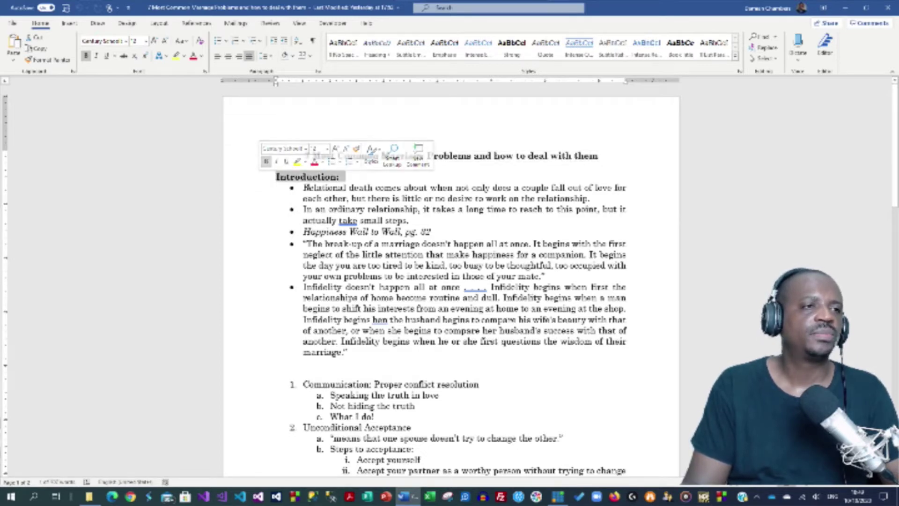
pyautogui.click(313, 187)
pyautogui.moveTo(313, 188); pyautogui.dragTo(359, 395)
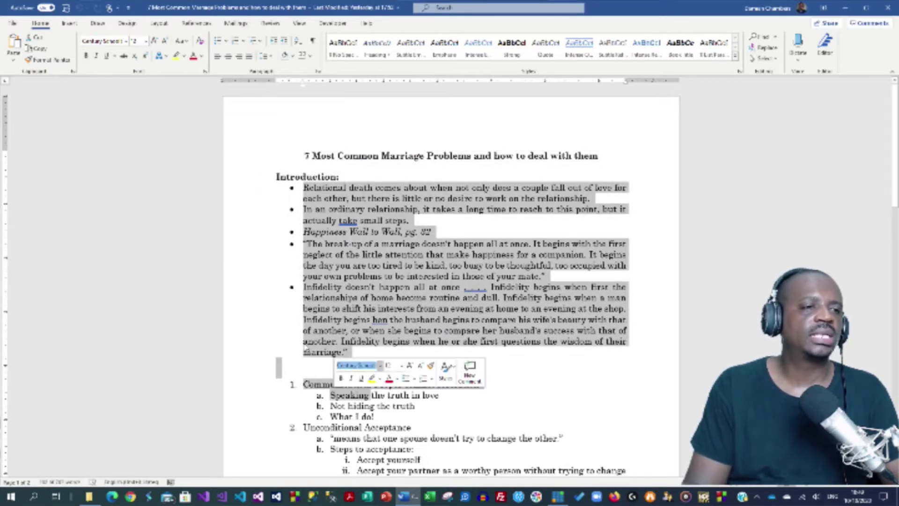
pyautogui.click(313, 335)
pyautogui.scroll(-15, 314, 336)
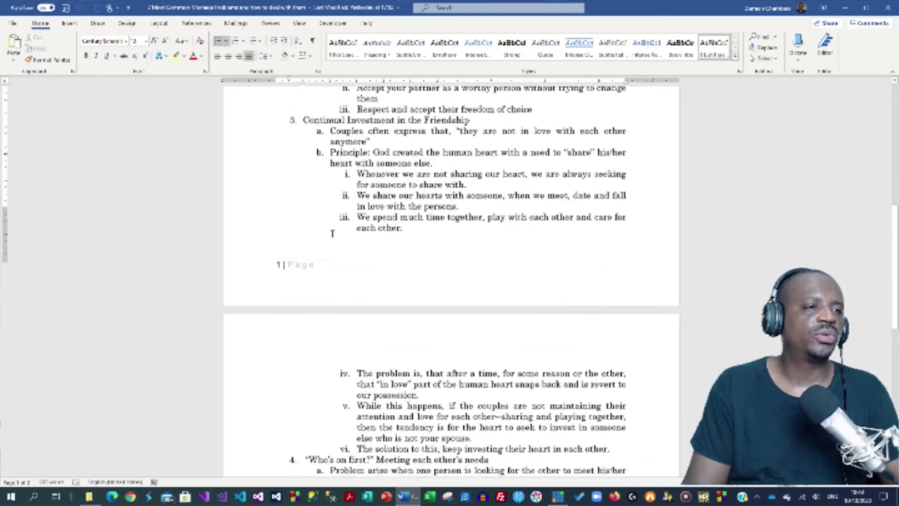
pyautogui.scroll(-6, 332, 233)
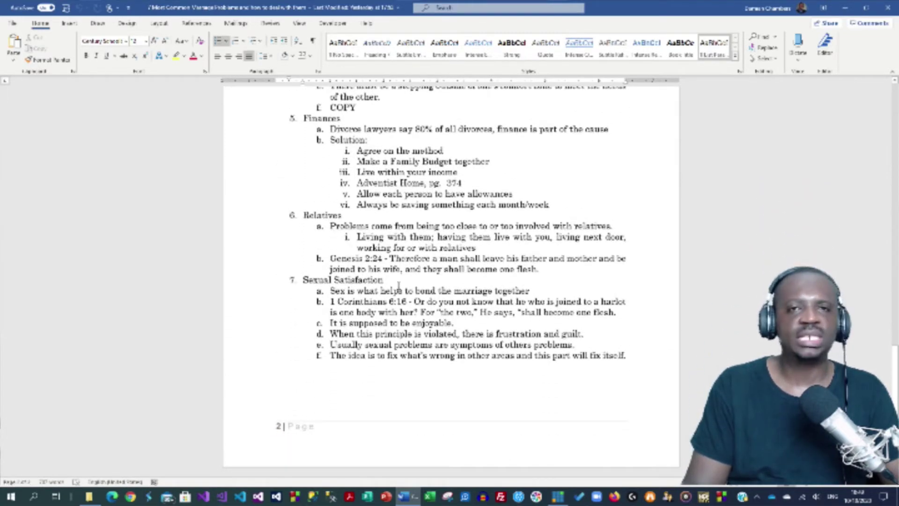
pyautogui.scroll(20, 366, 274)
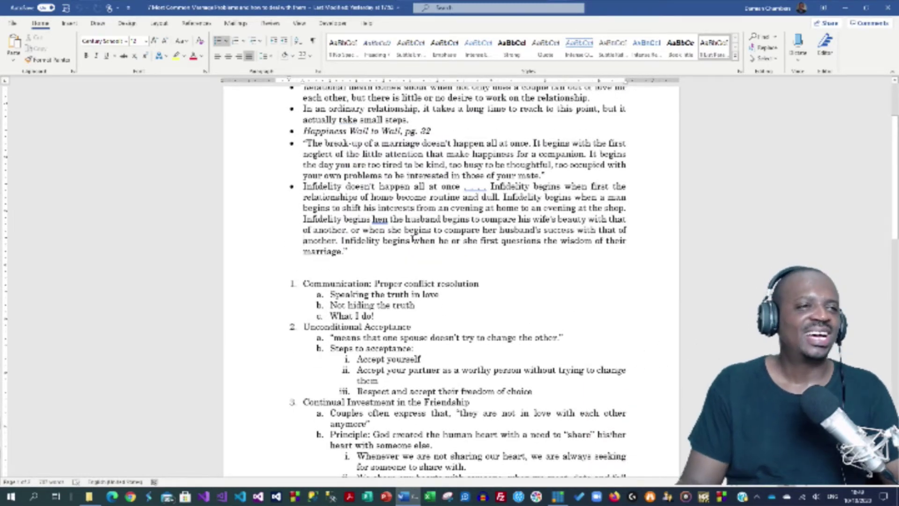
pyautogui.scroll(3, 413, 237)
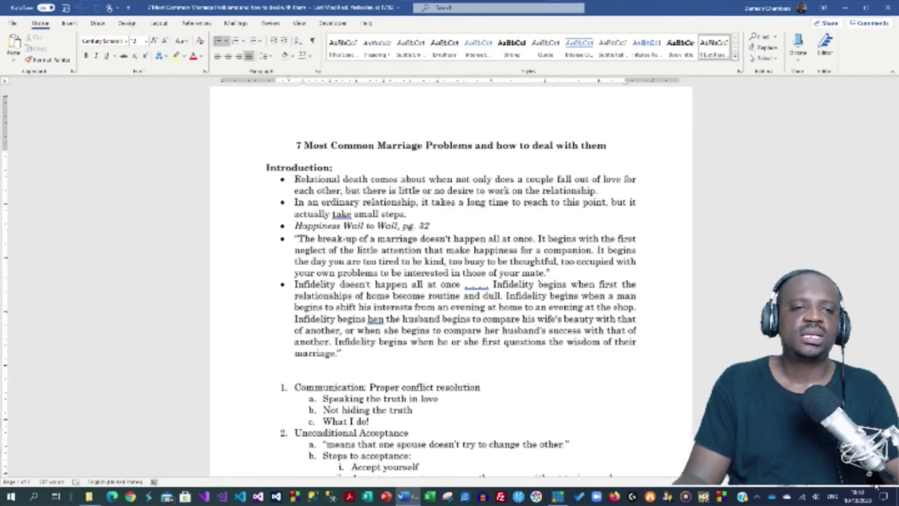
pyautogui.scroll(3, 642, 321)
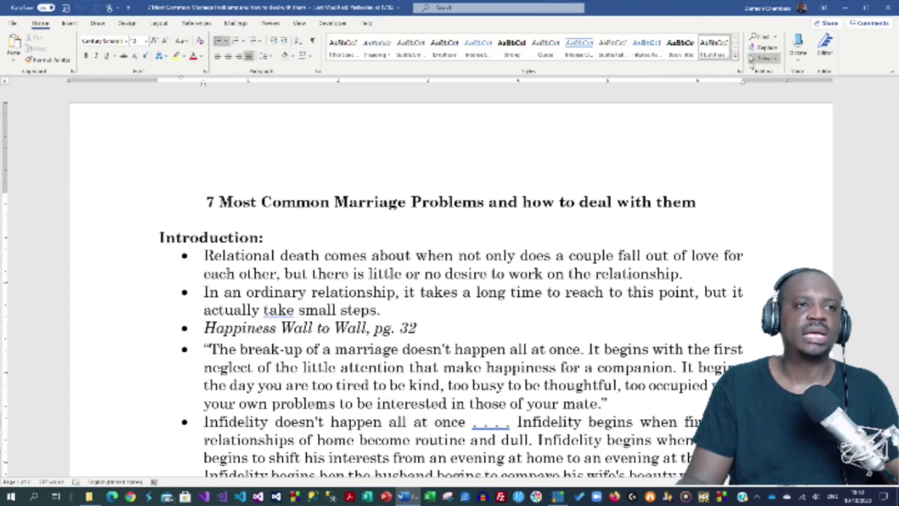
# - Display the full list of styles available in the document
pyautogui.click(740, 72)
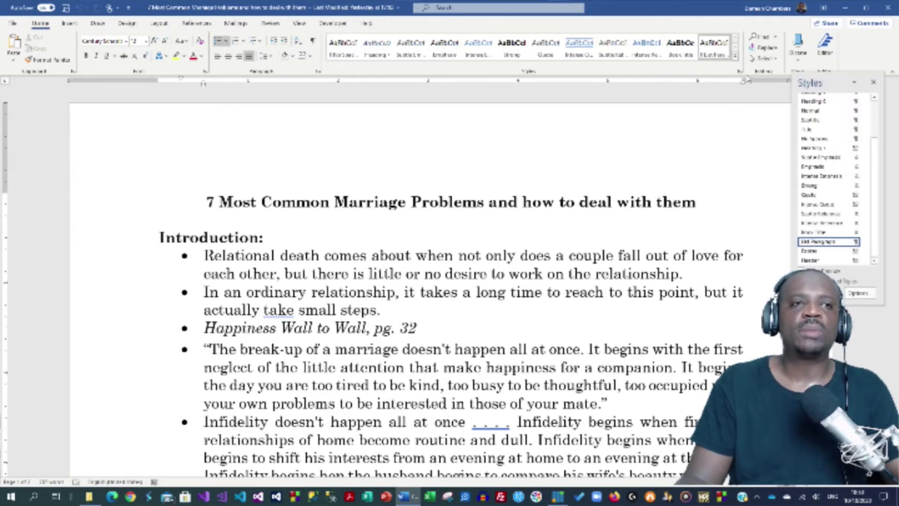
# - Try the Heading 2 style on the bullet about infidelity and undo it
pyautogui.click(824, 116)
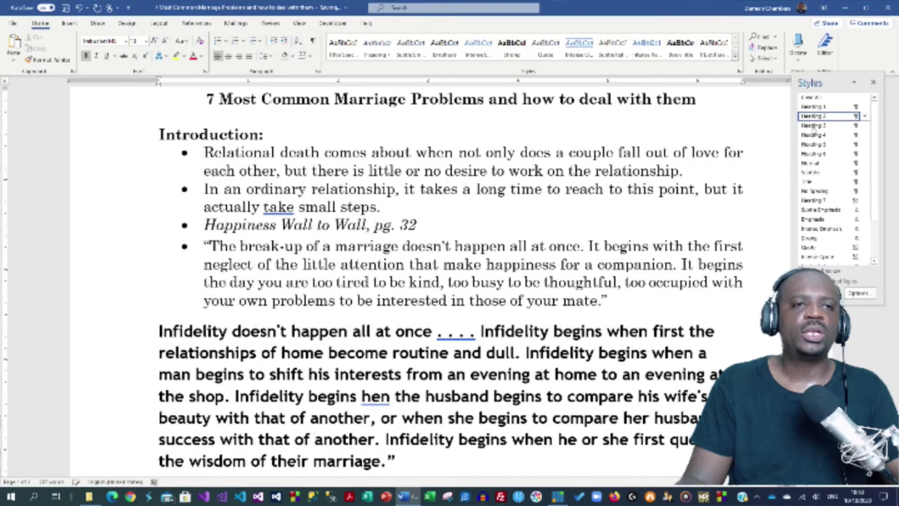
pyautogui.scroll(2, 422, 281)
pyautogui.click(418, 328)
pyautogui.scroll(-2, 422, 328)
pyautogui.click(448, 331)
pyautogui.hotkey('ctrl', 'z')
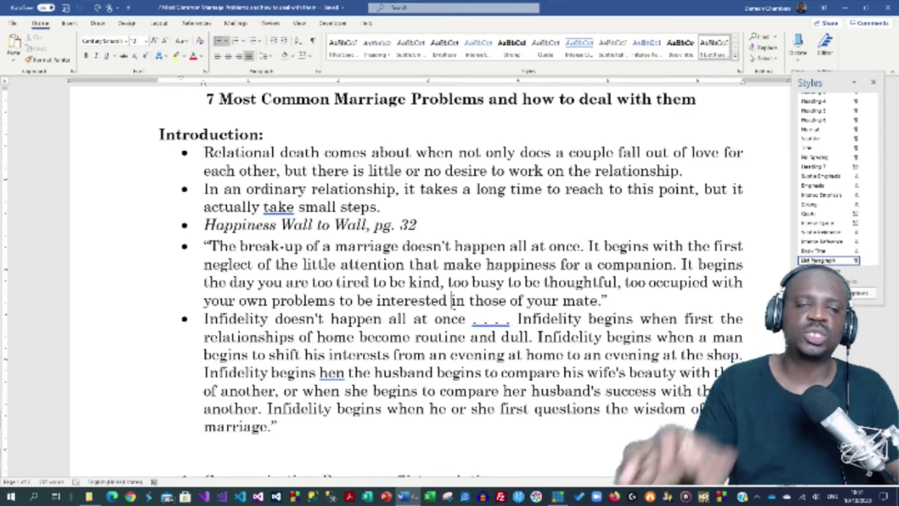
# - Apply the Heading 1 style to the document title and to the "Introduction:" line
pyautogui.scroll(2, 349, 224)
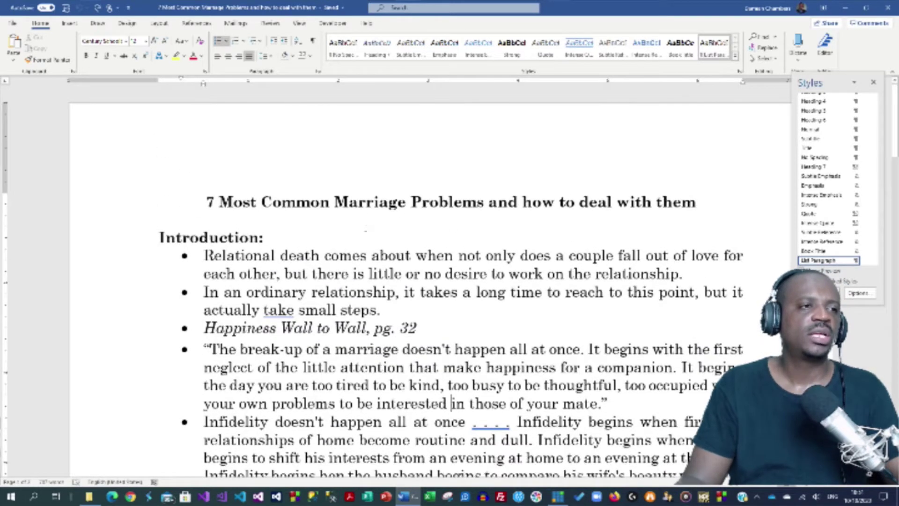
pyautogui.click(371, 207)
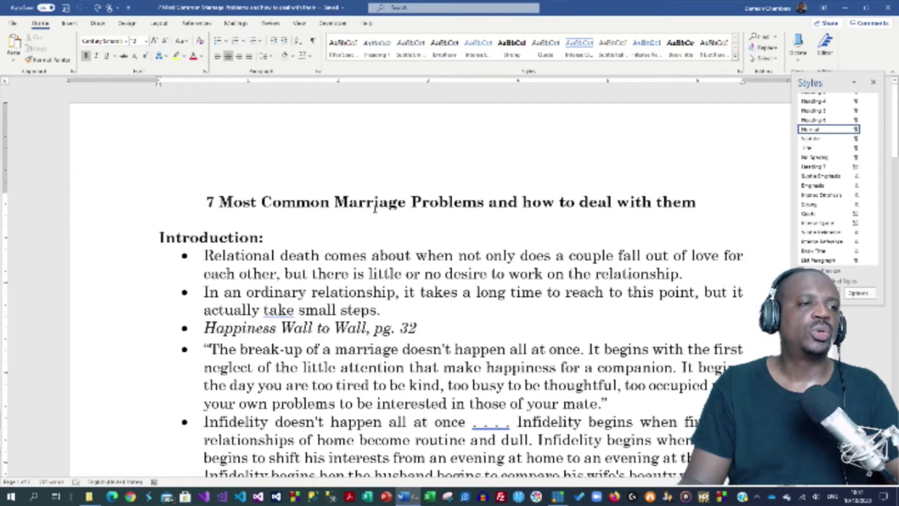
pyautogui.scroll(2, 820, 135)
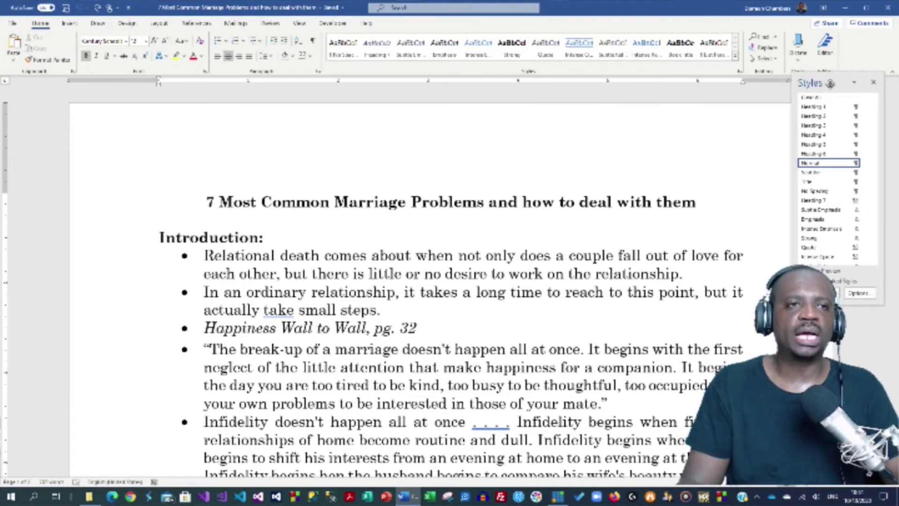
pyautogui.moveTo(836, 118)
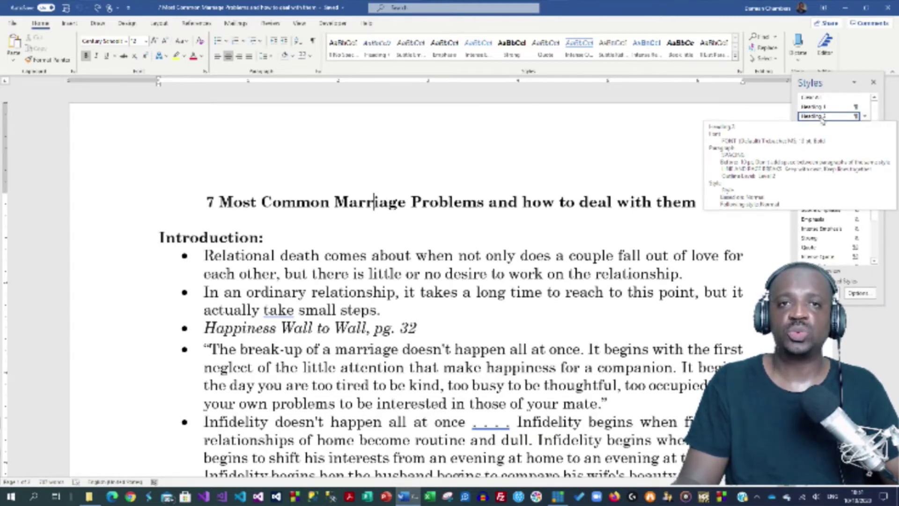
pyautogui.click(208, 211)
pyautogui.click(218, 202)
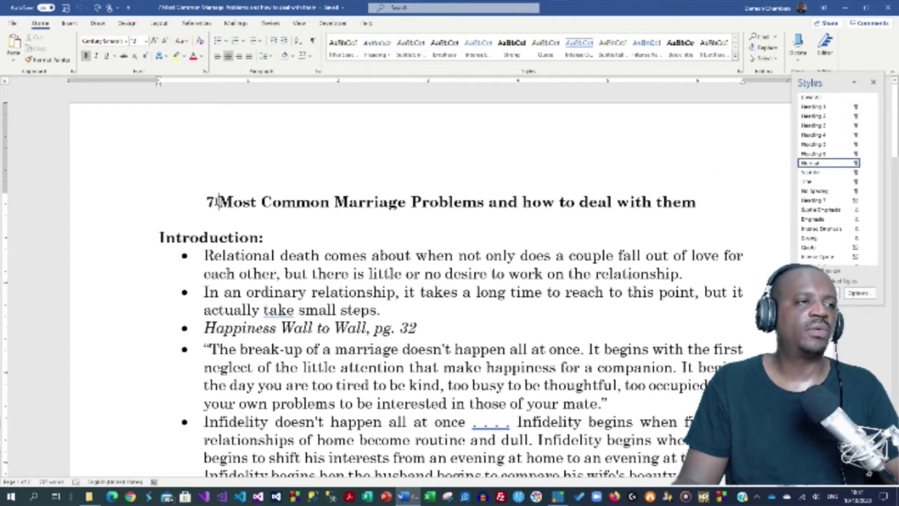
pyautogui.moveTo(206, 201); pyautogui.dragTo(709, 202)
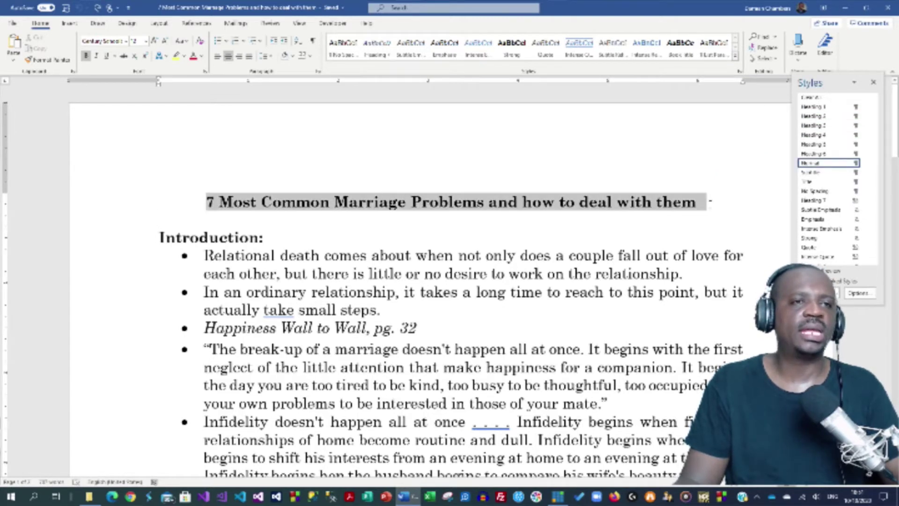
pyautogui.hotkey('ctrl', 'alt', '1')
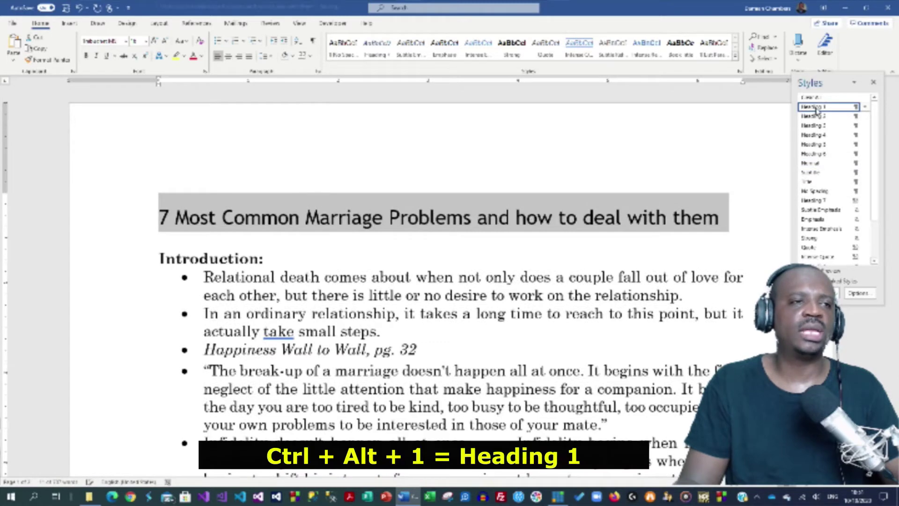
pyautogui.click(247, 230)
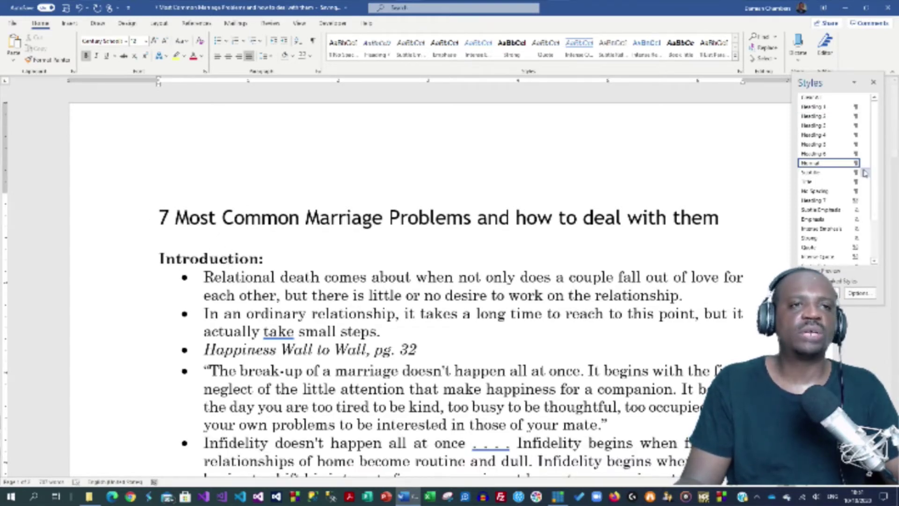
pyautogui.click(836, 108)
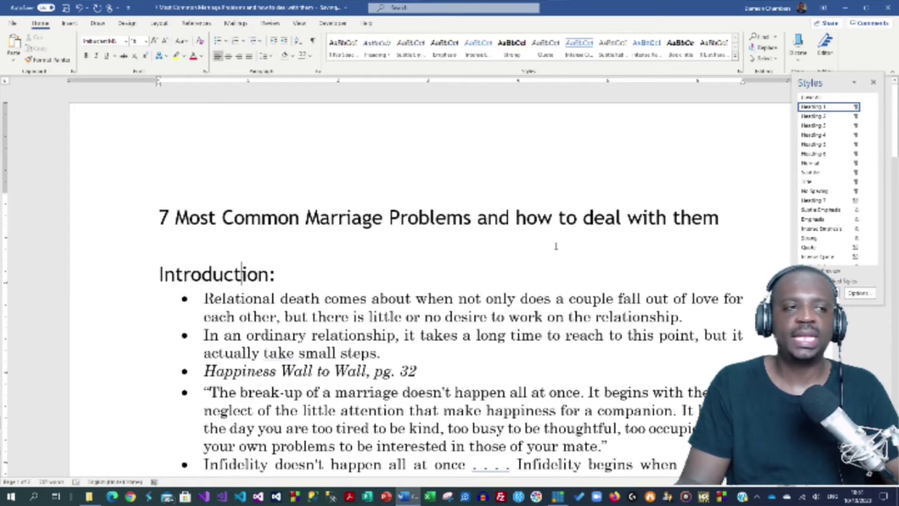
# - Apply Heading 2 to the first two introduction bullets and insert an unbulleted blank line below them
pyautogui.click(401, 355)
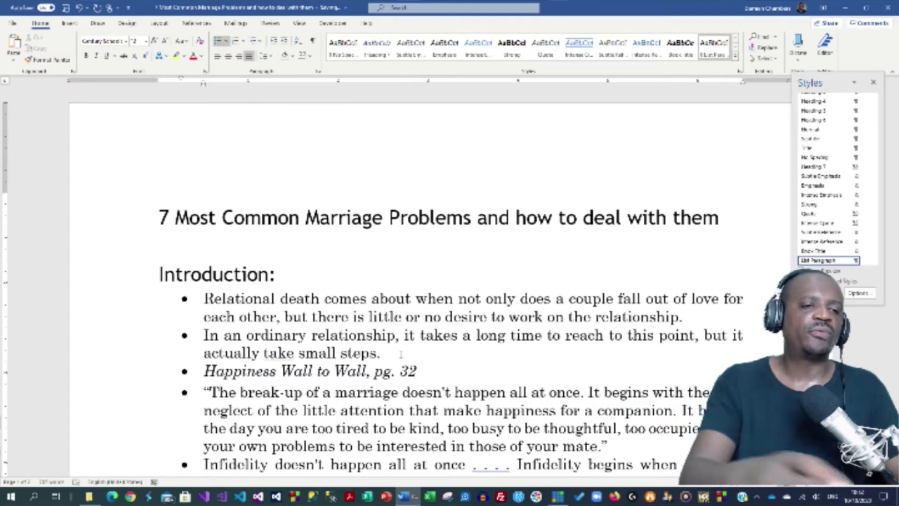
pyautogui.click(401, 355)
pyautogui.press('Return')
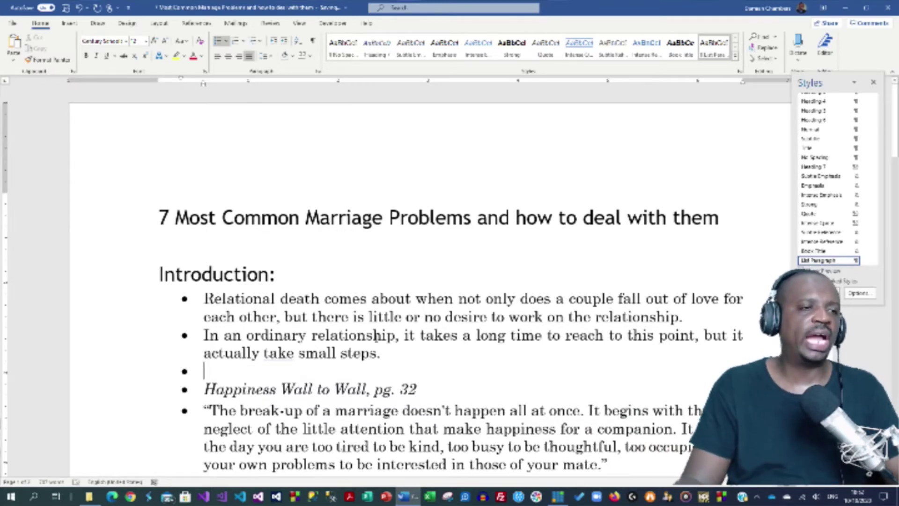
pyautogui.moveTo(391, 353); pyautogui.dragTo(190, 304)
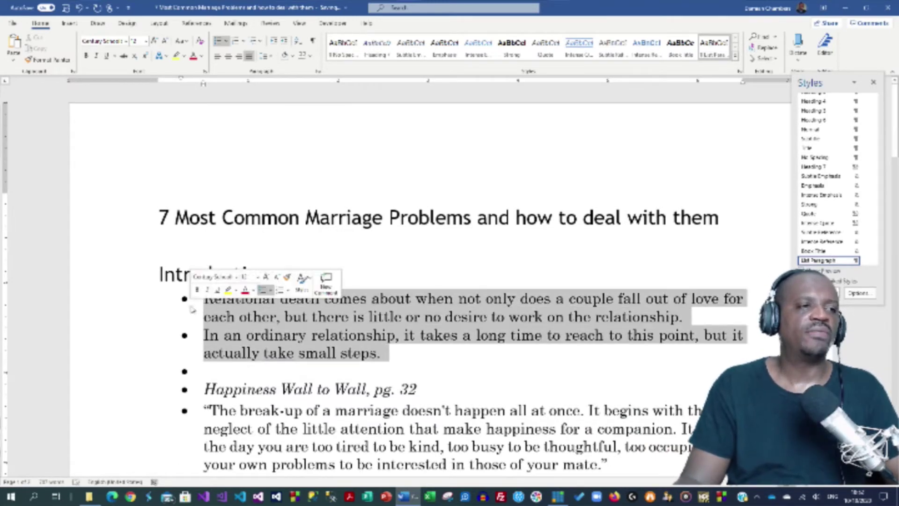
pyautogui.scroll(3, 827, 217)
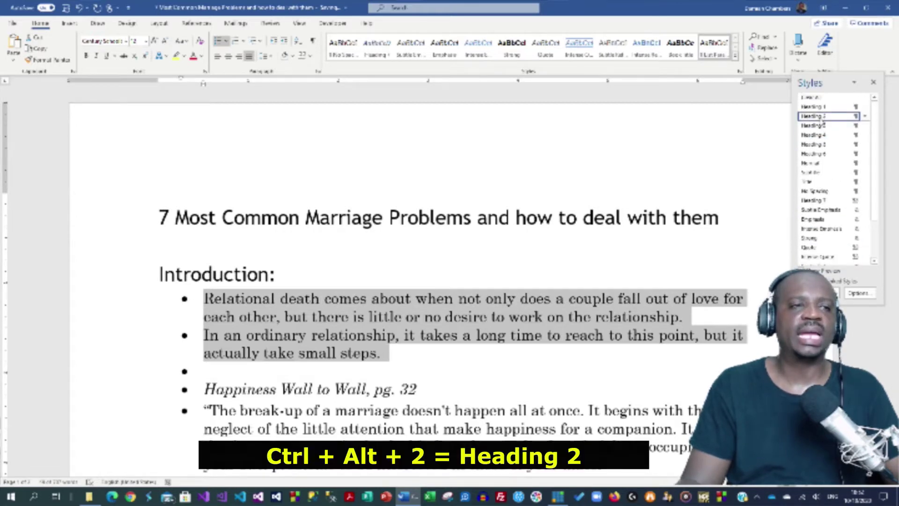
pyautogui.click(816, 117)
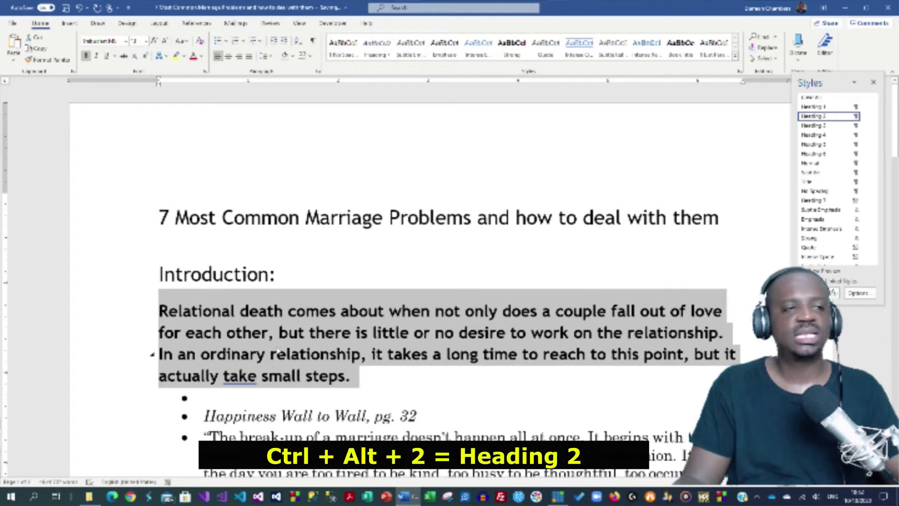
pyautogui.click(229, 391)
pyautogui.press('BackSpace')
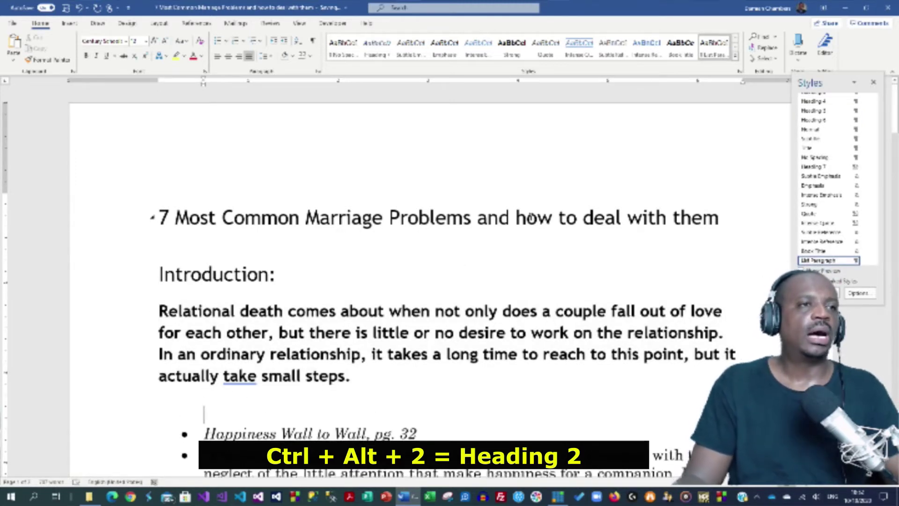
# - Apply the Heading 1 style to the "Happiness Wall to Wall, pg. 32" bullet
pyautogui.scroll(-3, 498, 376)
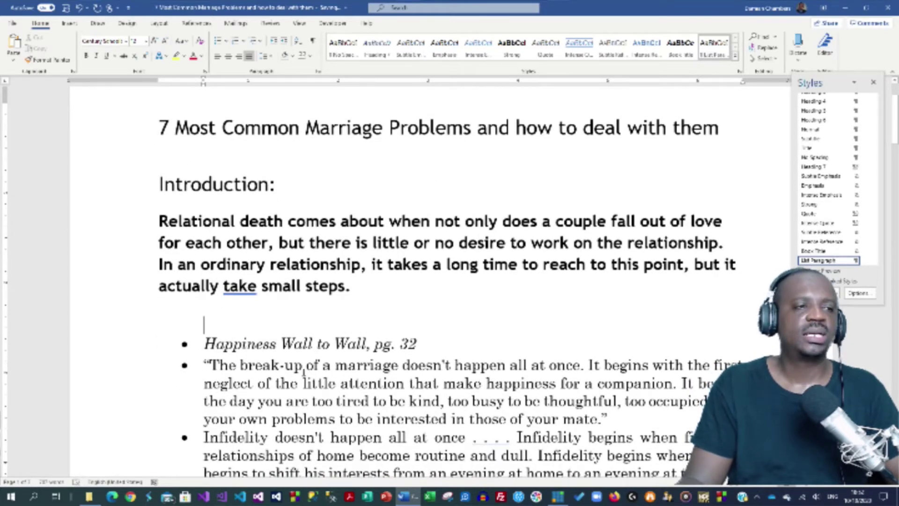
pyautogui.click(217, 344)
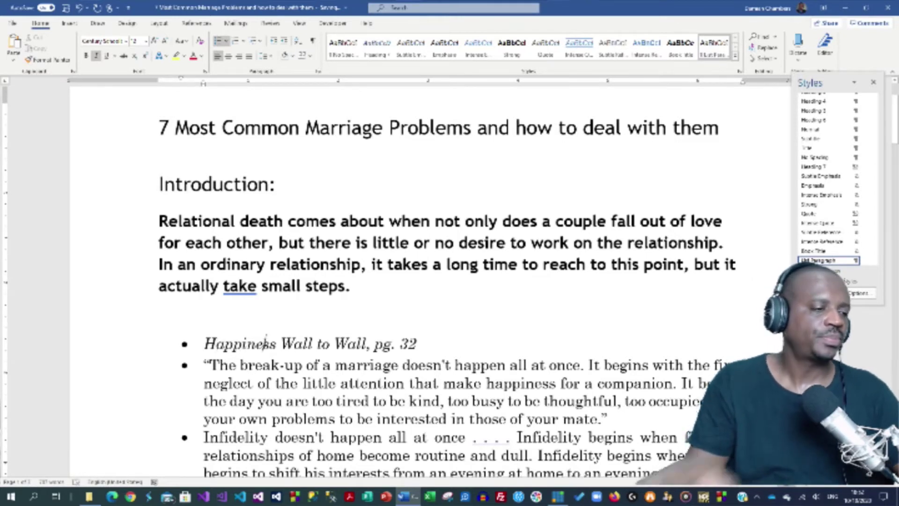
pyautogui.hotkey('ctrl', 'alt', '1')
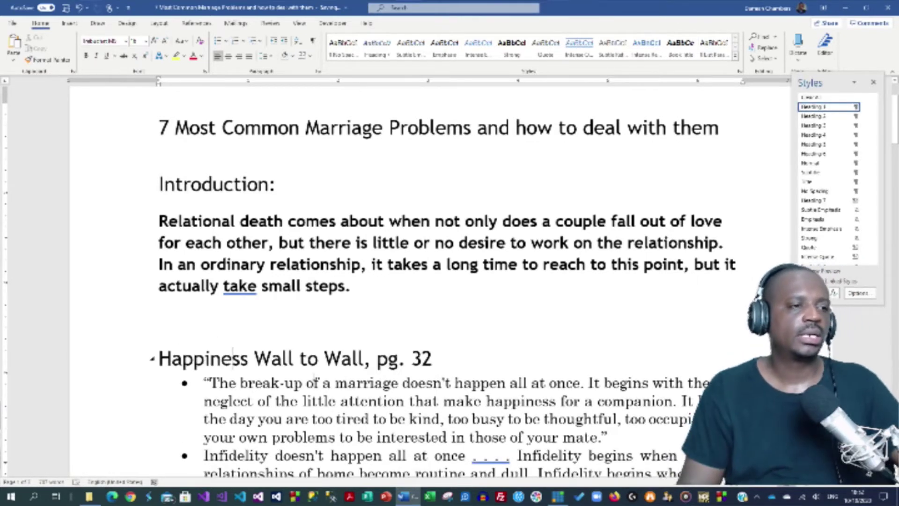
# - Insert an empty bullet below the quotation about the break-up of a marriage and apply Heading 2 to the quotation
pyautogui.scroll(-3, 630, 300)
pyautogui.click(630, 300)
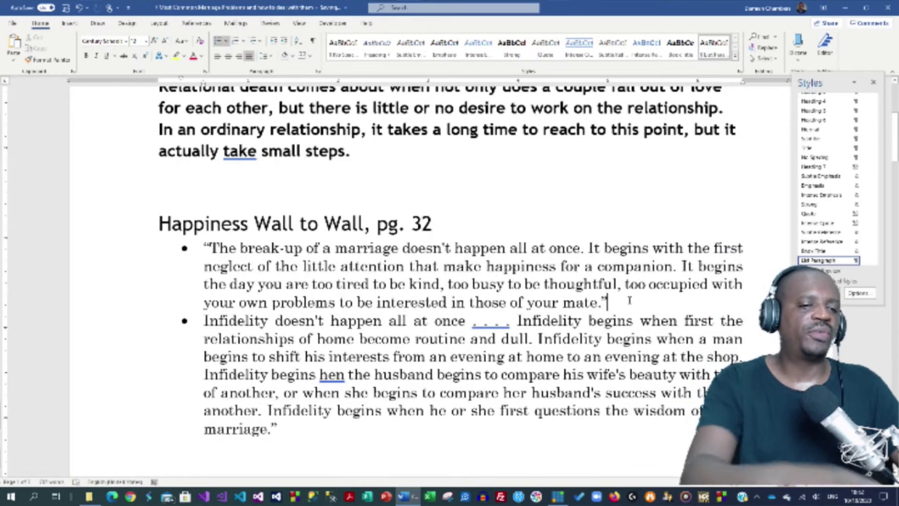
pyautogui.press('Return')
pyautogui.moveTo(607, 302); pyautogui.dragTo(207, 253)
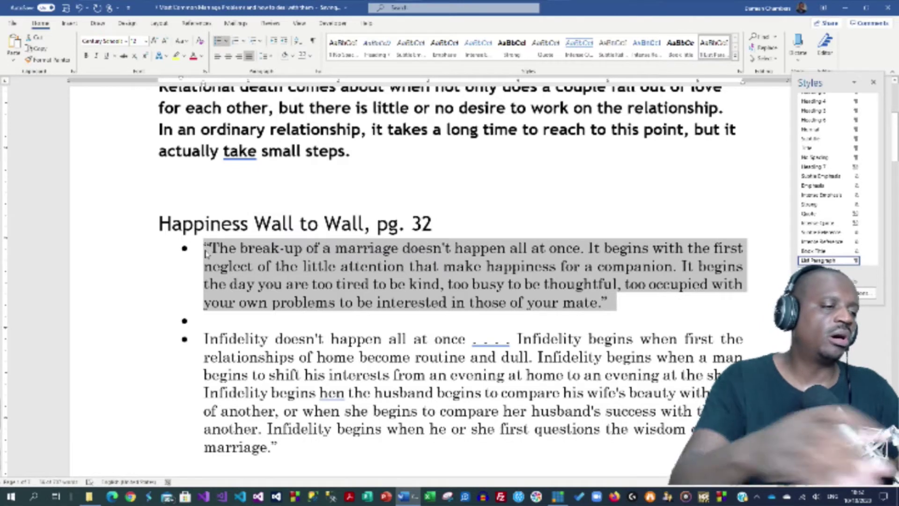
pyautogui.hotkey('ctrl', 'alt', '2')
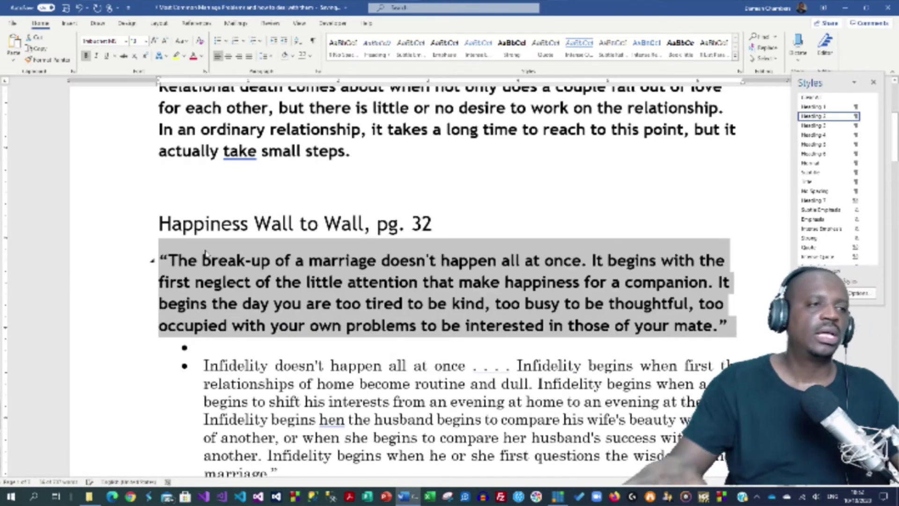
# - Turn the empty bullet above the infidelity paragraph into a plain blank line and add another blank line
pyautogui.scroll(-2, 232, 257)
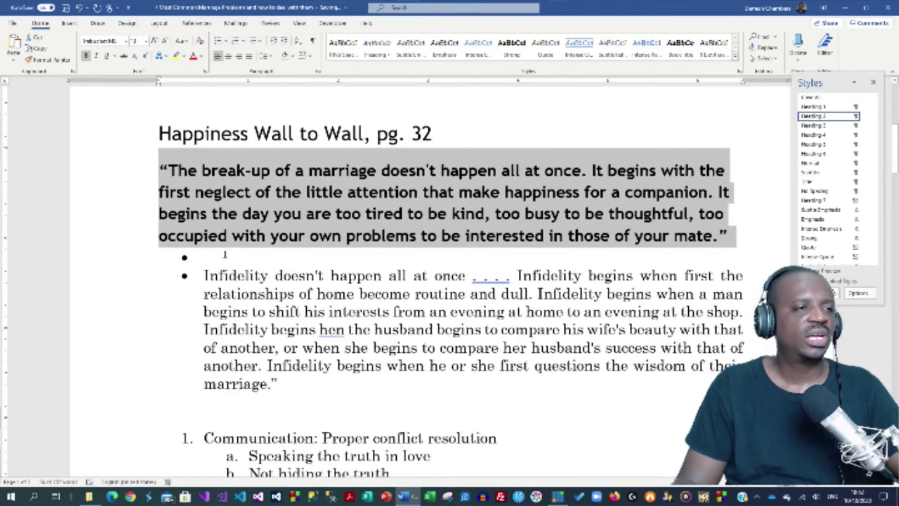
pyautogui.click(200, 258)
pyautogui.press('BackSpace')
pyautogui.press('BackSpace')
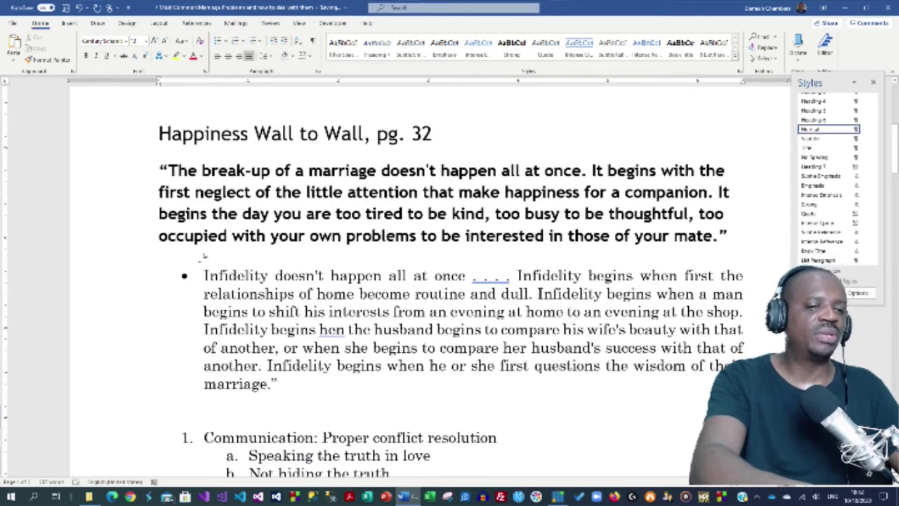
pyautogui.press('Return')
# - Copy the "Happiness Wall to Wall, pg. 32" heading to directly above the infidelity bullet and apply Heading 2 to that bullet
pyautogui.click(132, 142)
pyautogui.hotkey('ctrl', 'c')
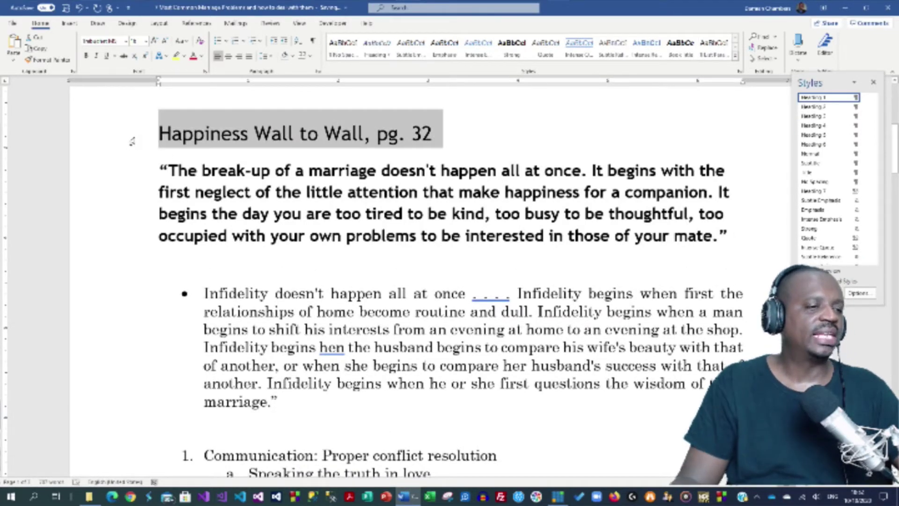
pyautogui.click(205, 265)
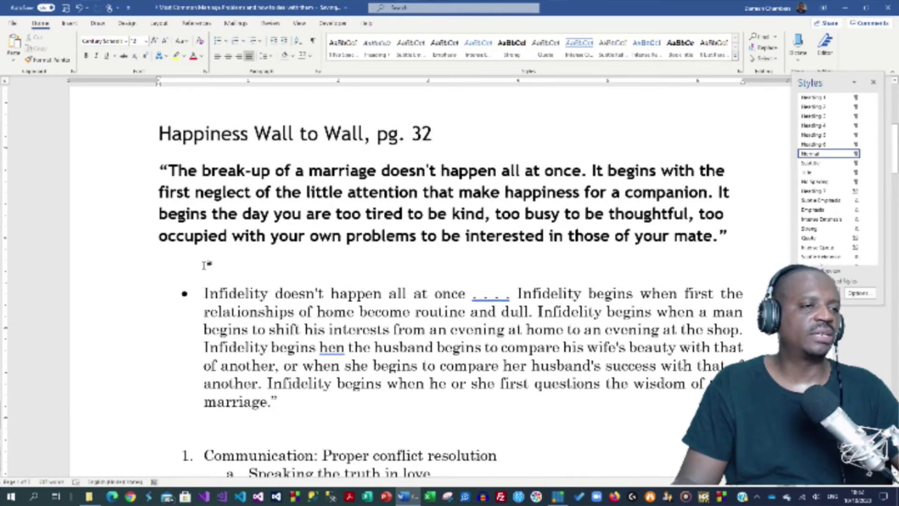
pyautogui.hotkey('ctrl', 'v')
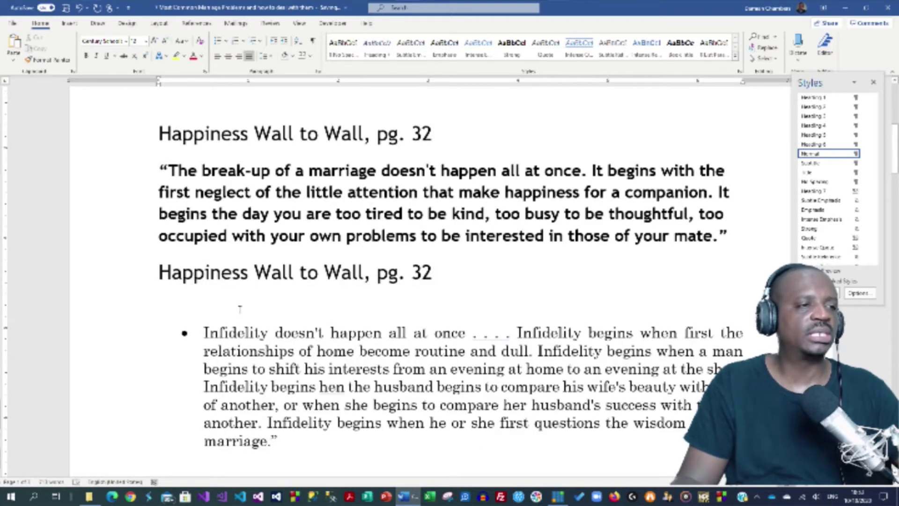
pyautogui.press('Delete')
pyautogui.moveTo(205, 314); pyautogui.dragTo(283, 423)
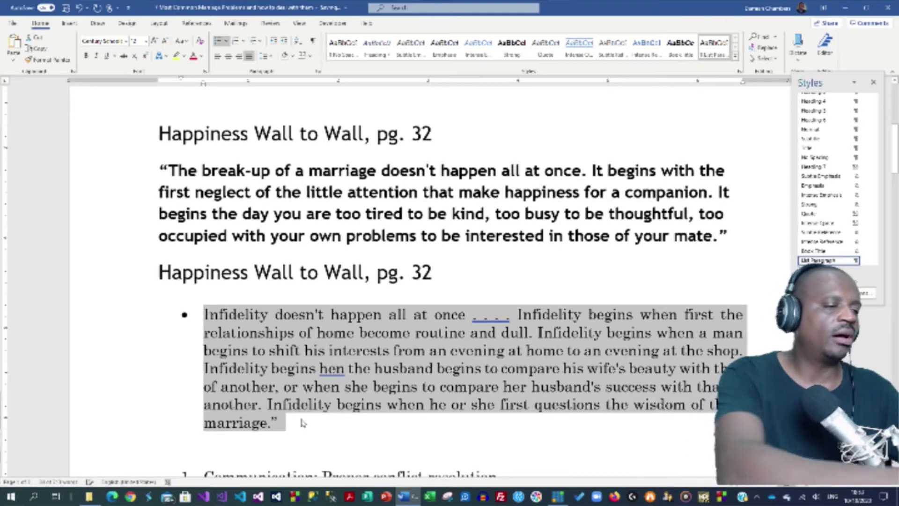
pyautogui.hotkey('ctrl', 'alt', '2')
# - Apply Heading 1 to "Communication: Proper conflict resolution" and Heading 2 to its three sub-items
pyautogui.scroll(-7, 302, 421)
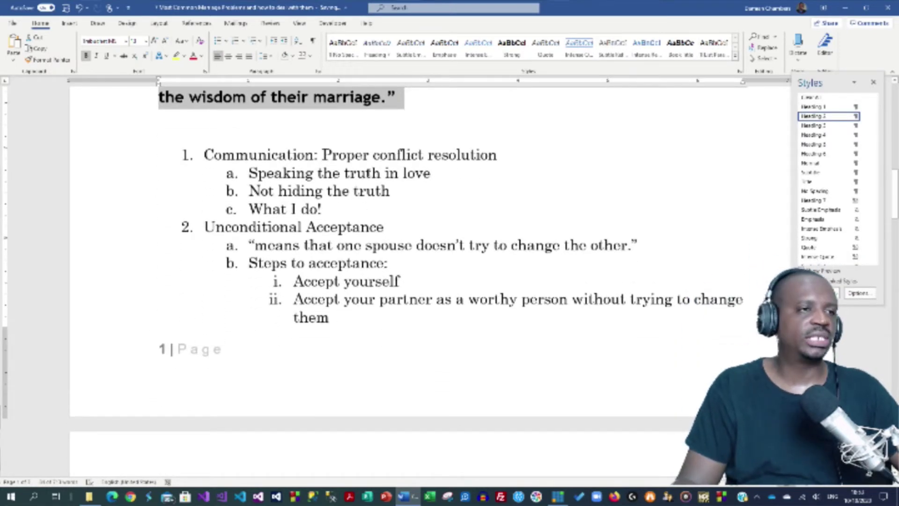
pyautogui.click(368, 154)
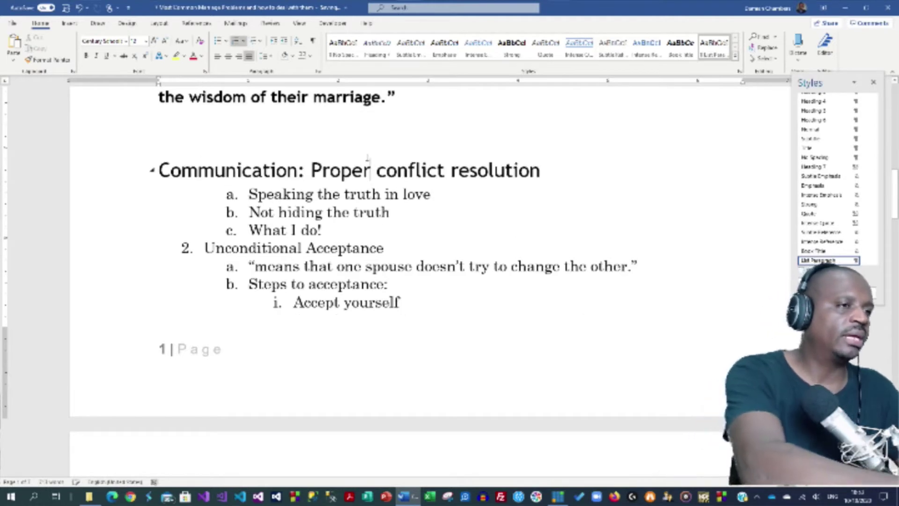
pyautogui.hotkey('ctrl', 'alt', '1')
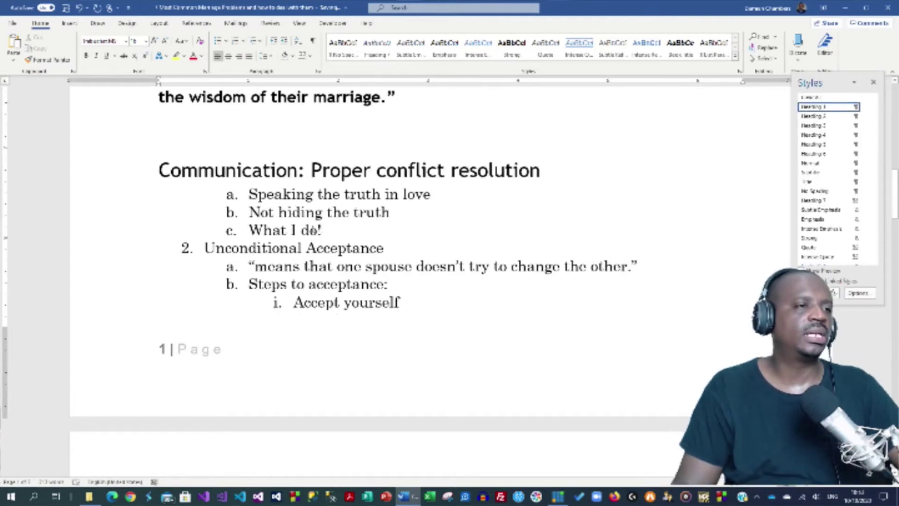
pyautogui.moveTo(323, 230); pyautogui.dragTo(240, 196)
pyautogui.hotkey('ctrl', 'alt', '2')
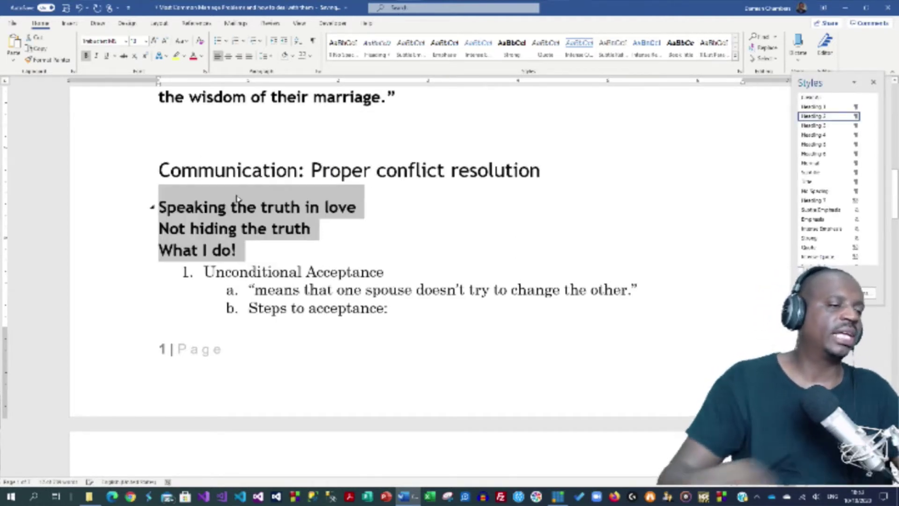
# - Apply Heading 1 to "Unconditional Acceptance" and Heading 2 to the quotation about one spouse not trying to change the other
pyautogui.scroll(-3, 236, 198)
pyautogui.click(299, 136)
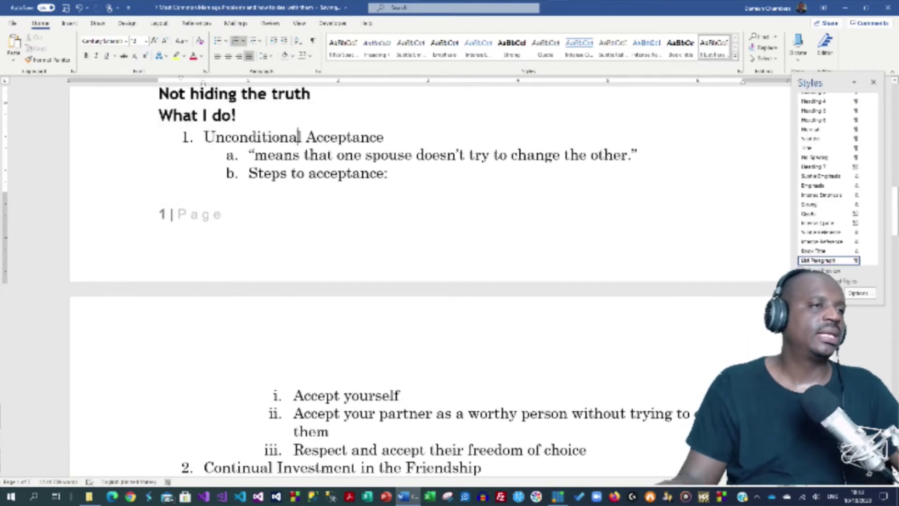
pyautogui.hotkey('ctrl', 'alt', '1')
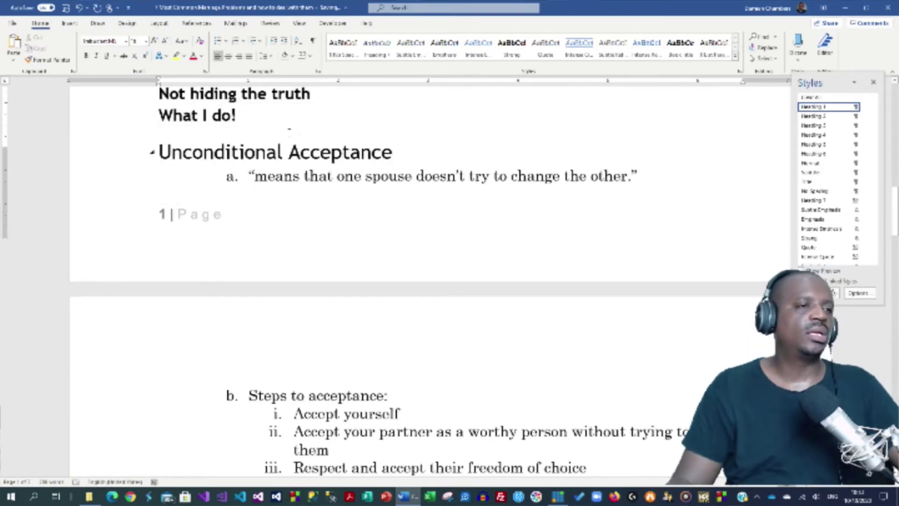
pyautogui.scroll(-1, 289, 131)
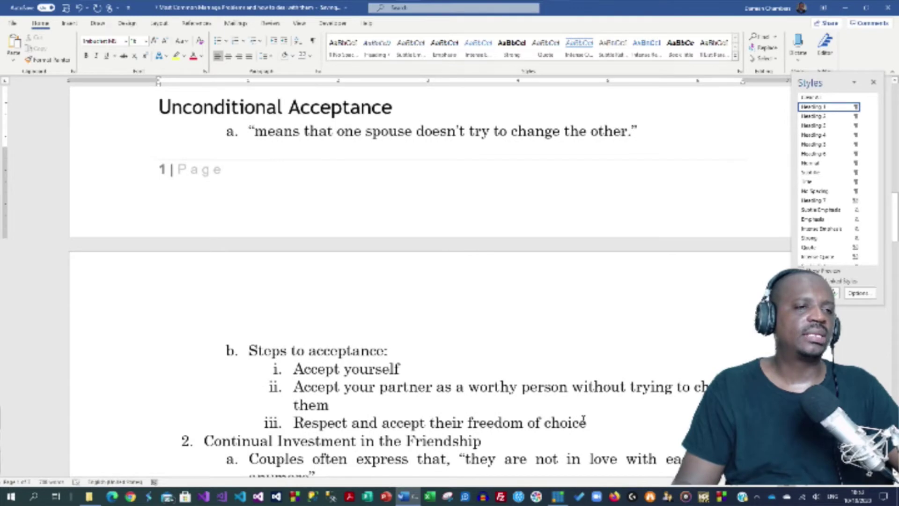
pyautogui.moveTo(592, 424); pyautogui.dragTo(289, 350)
pyautogui.click(261, 126)
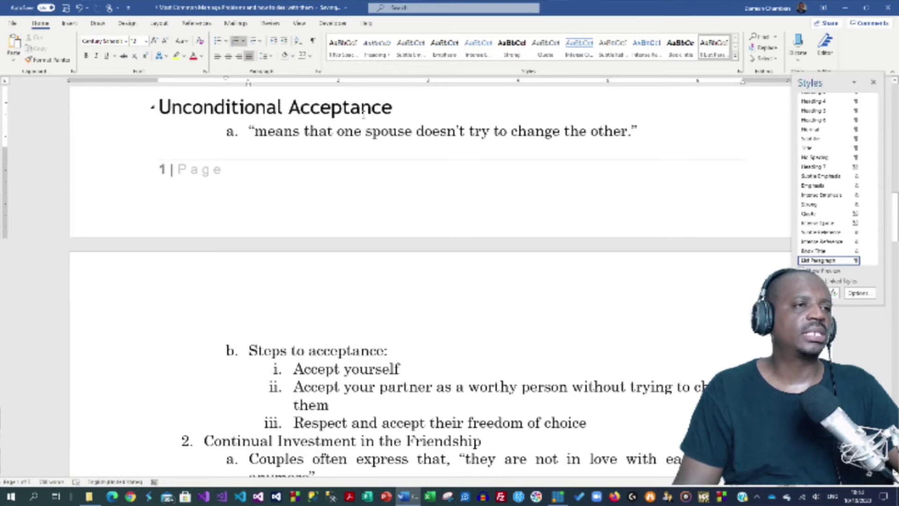
pyautogui.hotkey('ctrl', 'alt', '2')
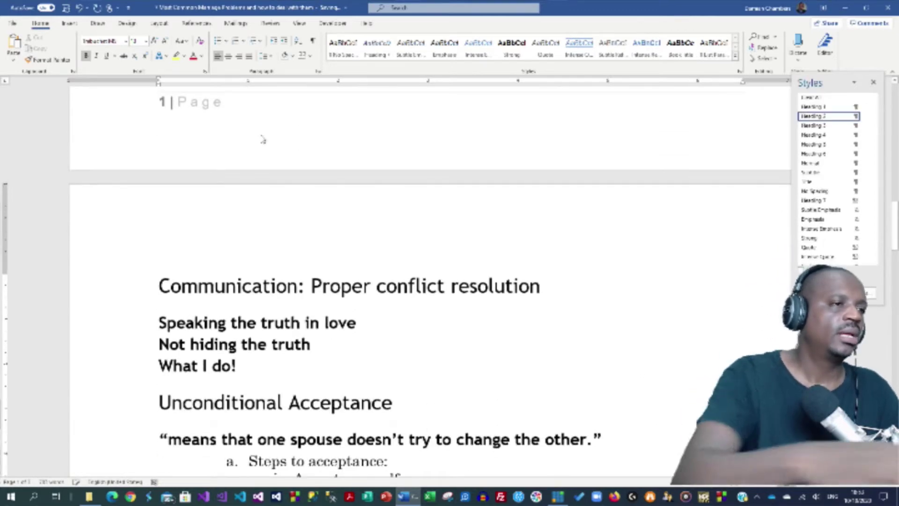
# - Apply Heading 1 to "Steps to acceptance:" and Heading 2 to the three steps listed under it
pyautogui.scroll(-1, 292, 283)
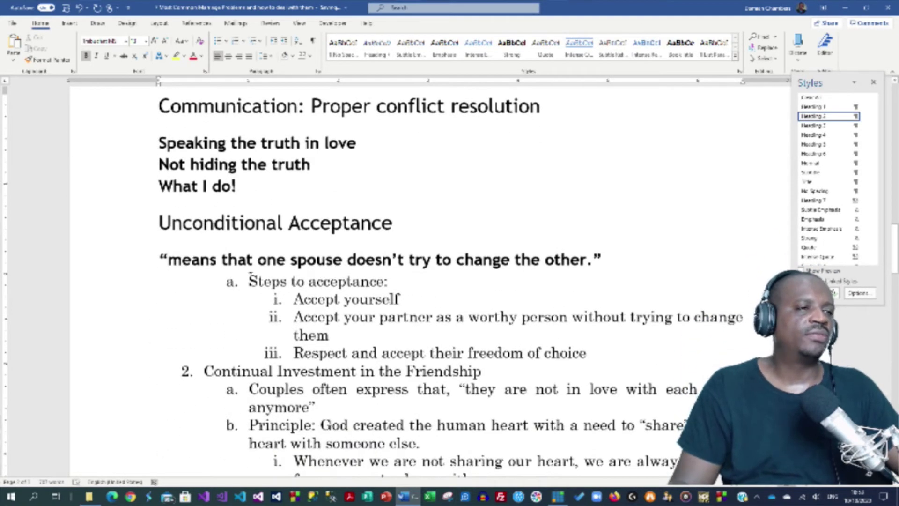
pyautogui.moveTo(249, 281); pyautogui.dragTo(384, 281)
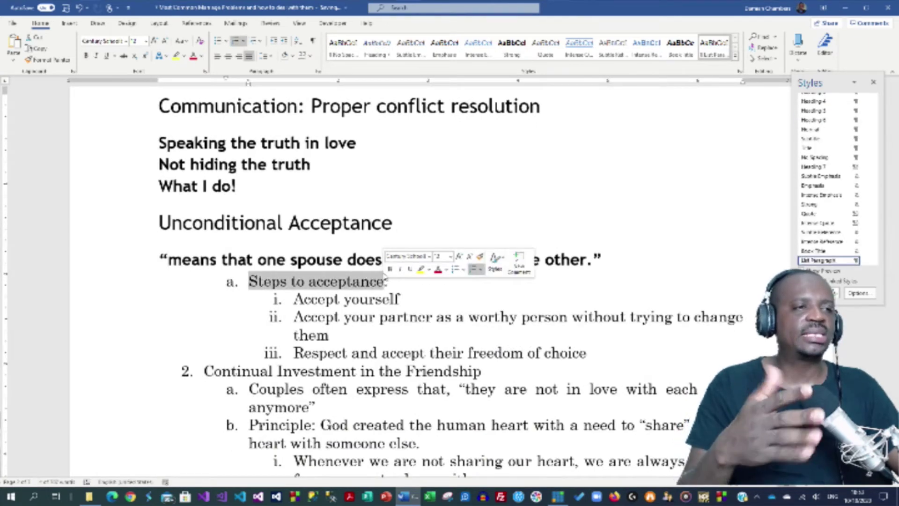
pyautogui.click(273, 299)
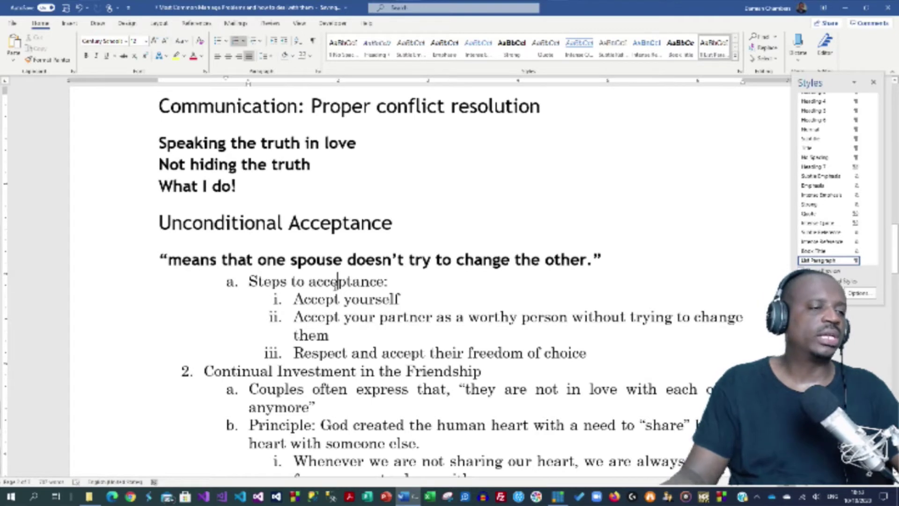
pyautogui.hotkey('ctrl', 'alt', '1')
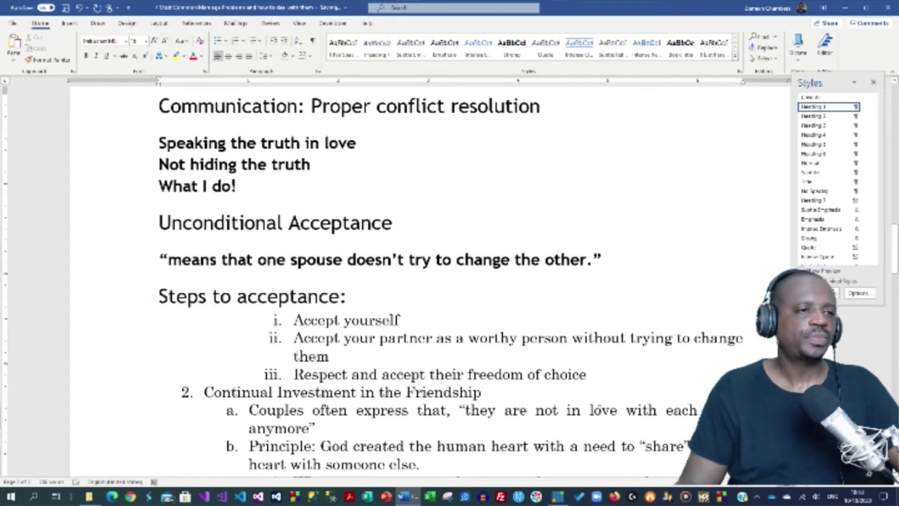
pyautogui.moveTo(592, 375); pyautogui.dragTo(294, 320)
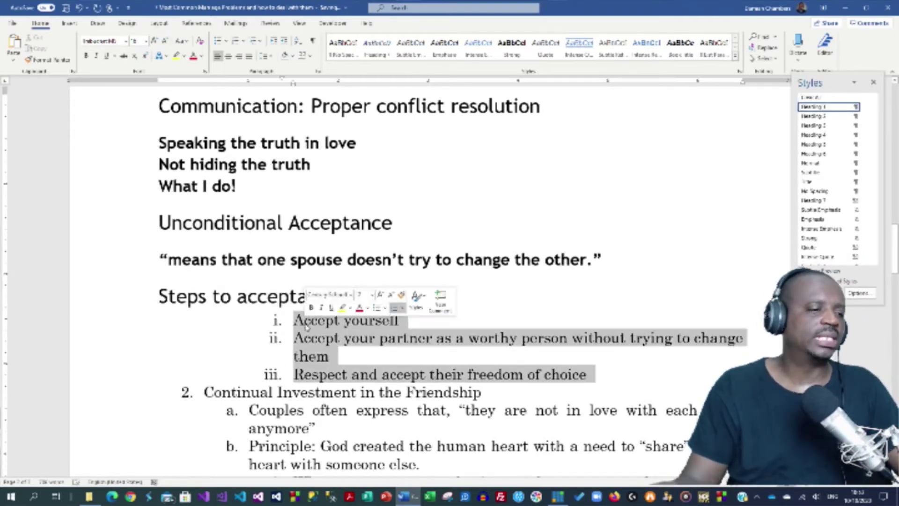
pyautogui.hotkey('ctrl', 'alt', '2')
# - Apply the Heading 1 style to the "Continual Investment in the Friendship" item
pyautogui.scroll(-4, 297, 327)
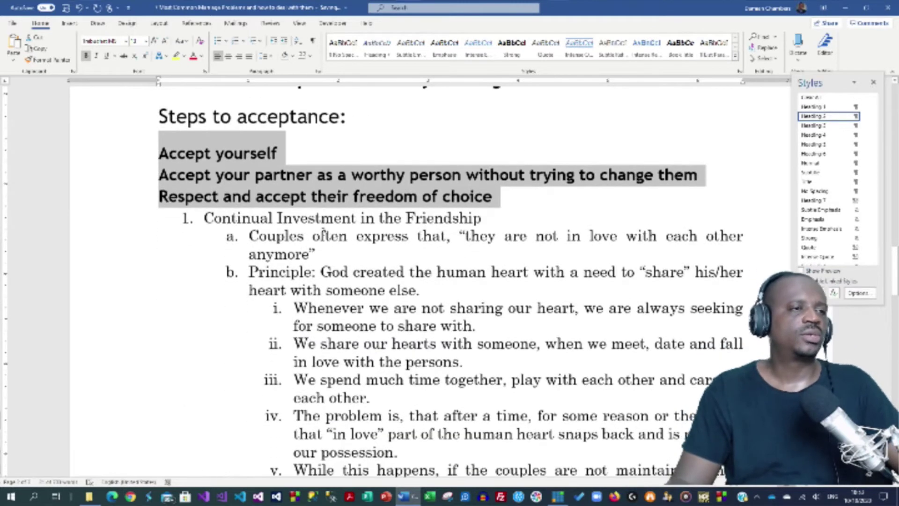
pyautogui.click(325, 217)
pyautogui.hotkey('ctrl', 'alt', '1')
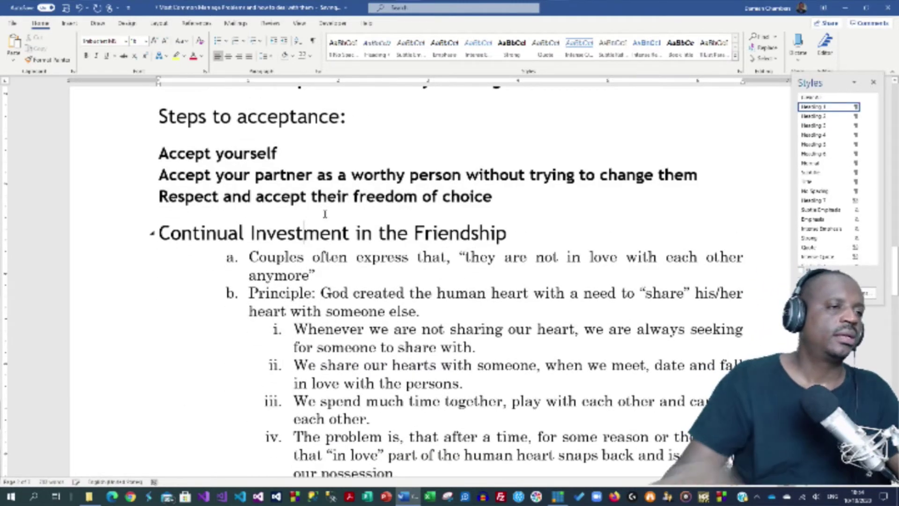
# - Insert an unlettered blank line below the "Couples often express that" item and apply Heading 2 to the item
pyautogui.scroll(-2, 305, 232)
pyautogui.click(314, 185)
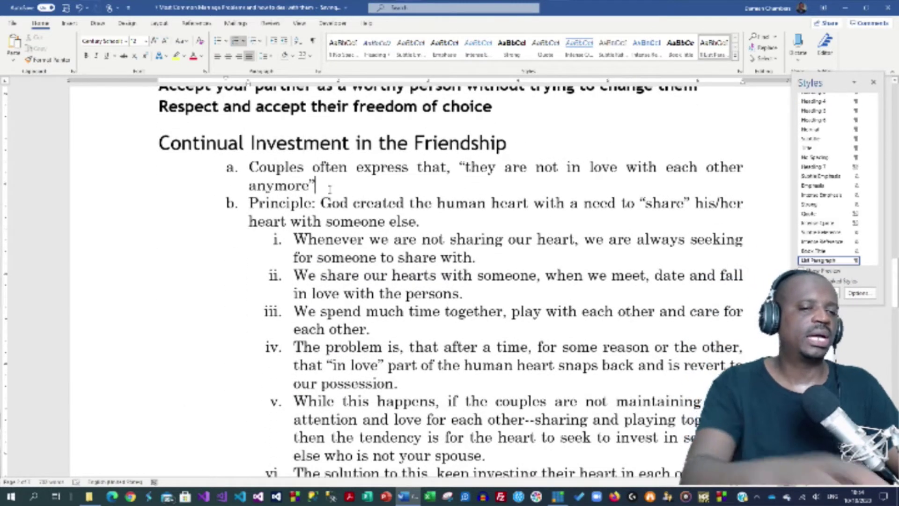
pyautogui.press('Return')
pyautogui.press('BackSpace')
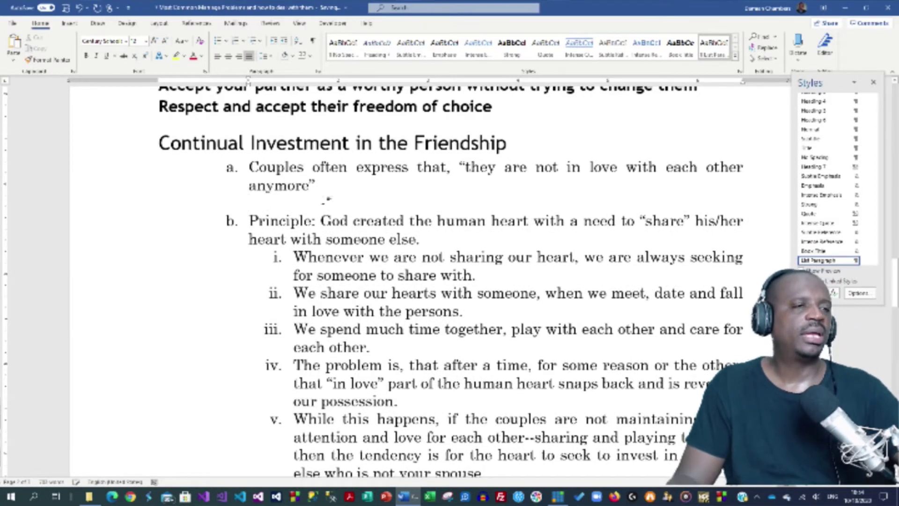
pyautogui.press('BackSpace')
pyautogui.hotkey('ctrl', 'alt', '2')
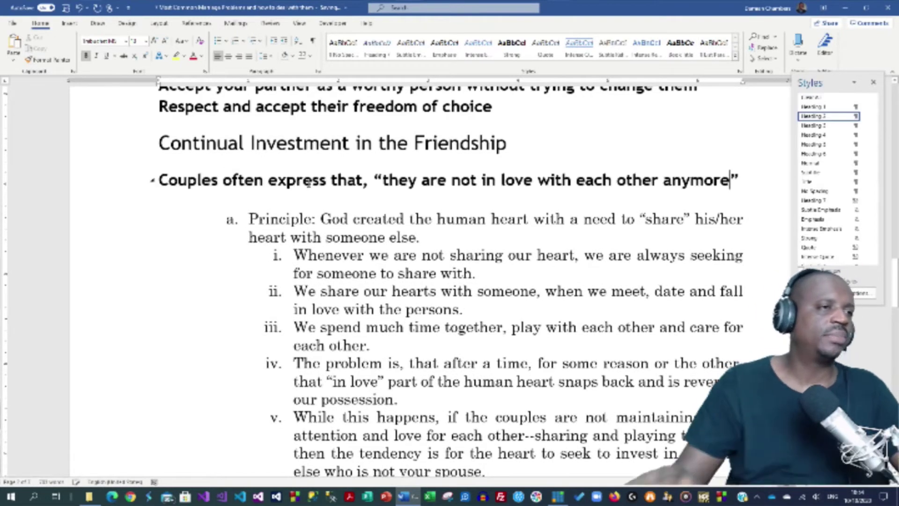
# - Apply Heading 1 to the "Principle: God created the human heart" item and Heading 2 to its six sub-items
pyautogui.click(418, 237)
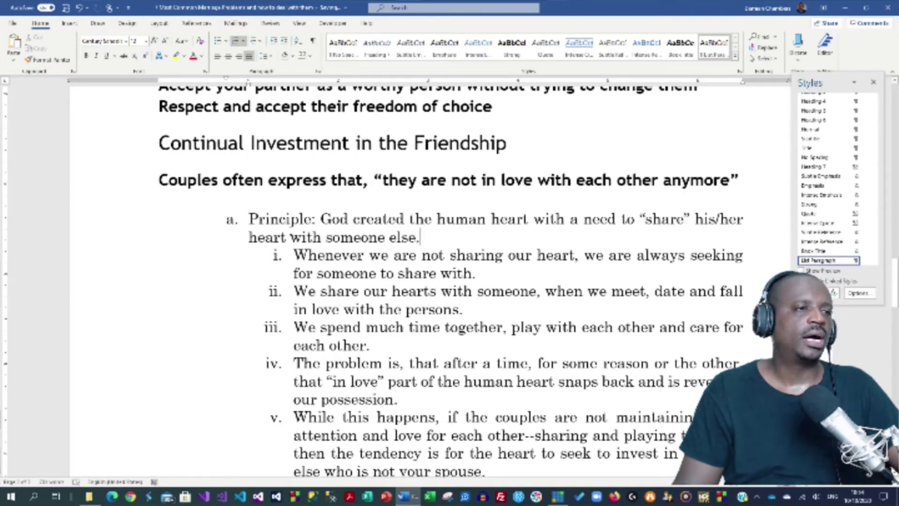
pyautogui.tripleClick(225, 217)
pyautogui.hotkey('ctrl', 'alt', '1')
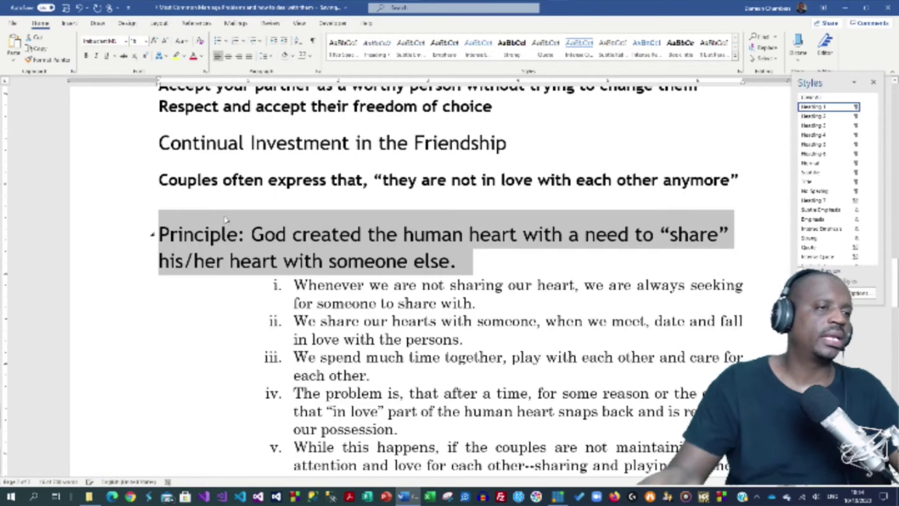
pyautogui.scroll(-5, 281, 258)
pyautogui.scroll(2, 435, 367)
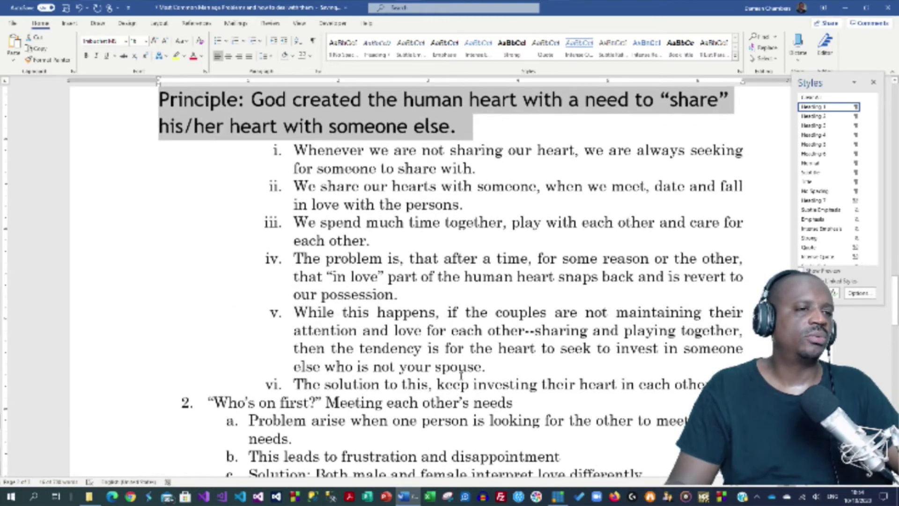
pyautogui.moveTo(707, 385); pyautogui.dragTo(265, 157)
pyautogui.hotkey('ctrl', 'alt', '2')
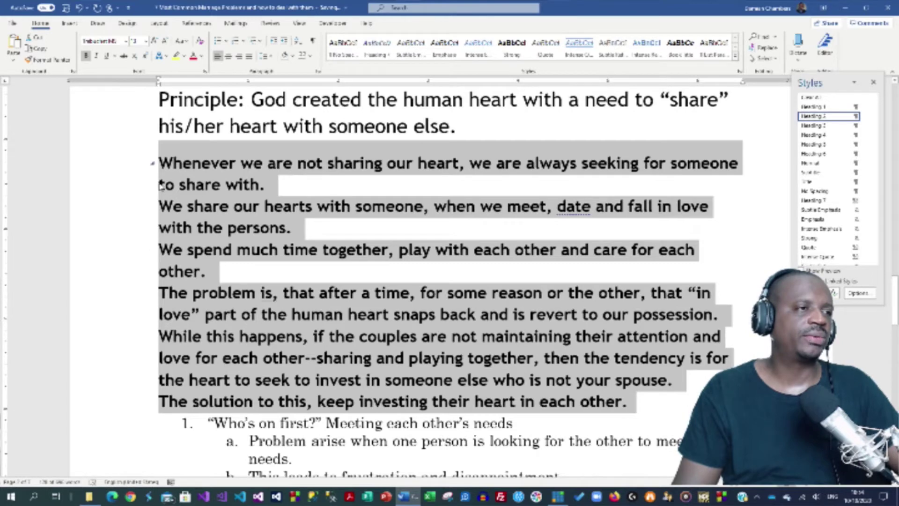
pyautogui.click(252, 287)
# - Apply Heading 1 to "Who's on first?" Meeting each other's needs and Heading 2 to its sub-items a through e
pyautogui.scroll(-3, 252, 287)
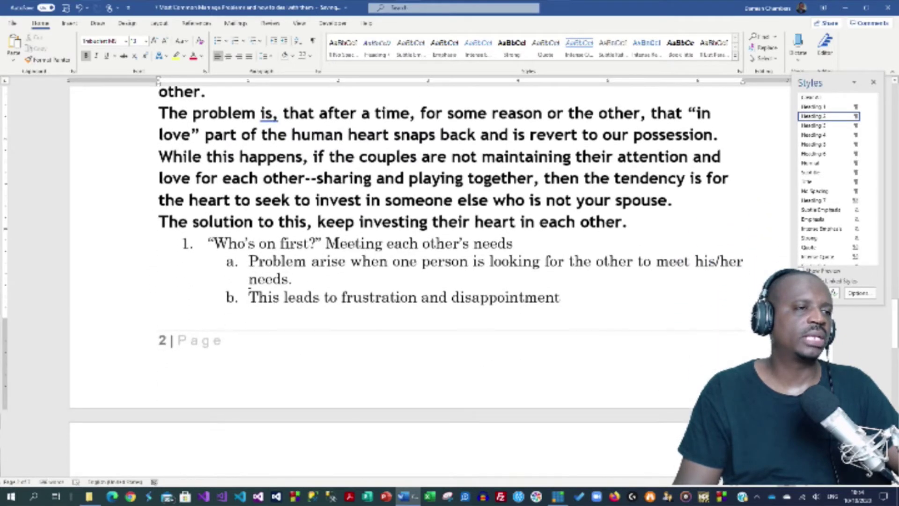
pyautogui.click(261, 243)
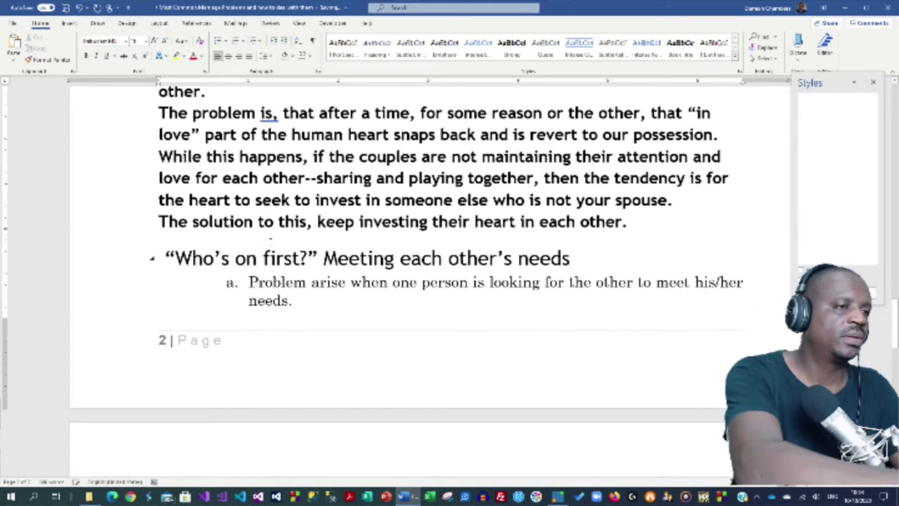
pyautogui.hotkey('ctrl', 'alt', '1')
pyautogui.scroll(-4, 269, 241)
pyautogui.scroll(2, 268, 245)
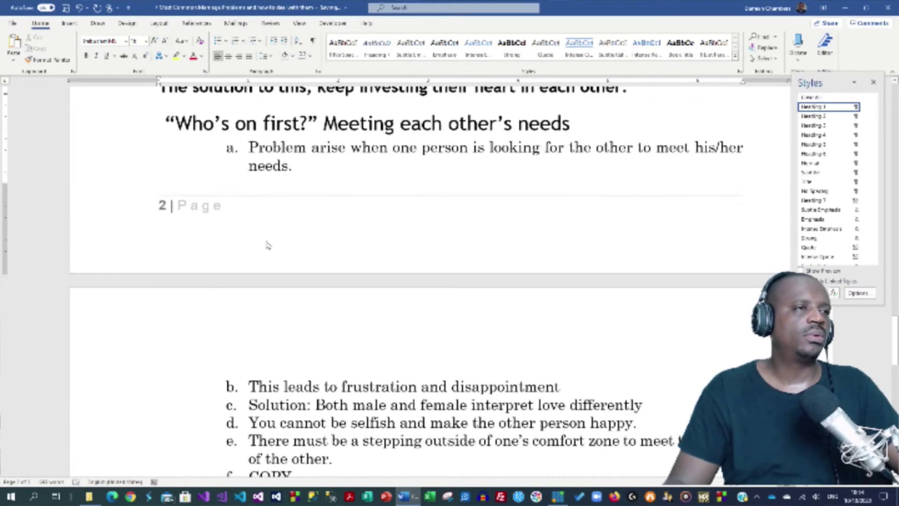
pyautogui.moveTo(342, 462); pyautogui.dragTo(256, 155)
pyautogui.hotkey('ctrl', 'alt', '2')
# - Delete the "COPY" text and its list letter, leaving a plain blank line above "Finances"
pyautogui.scroll(-5, 276, 287)
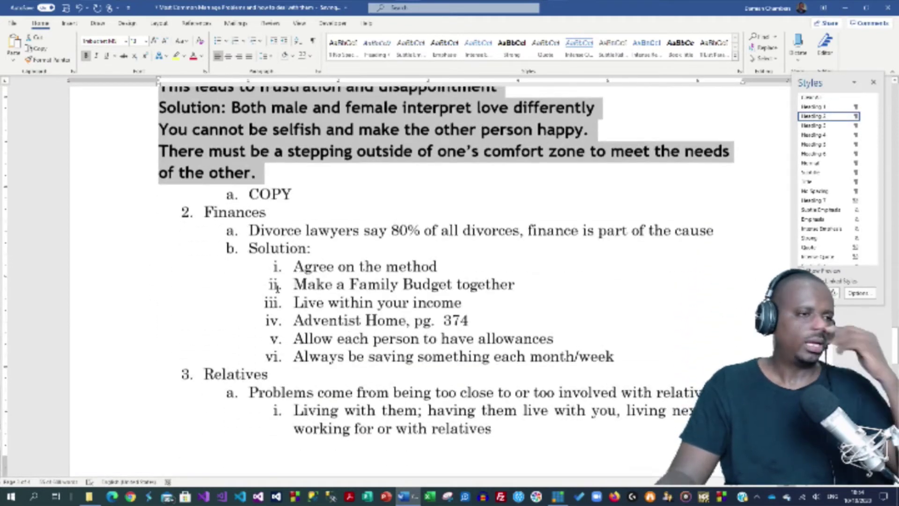
pyautogui.moveTo(292, 188); pyautogui.dragTo(260, 187)
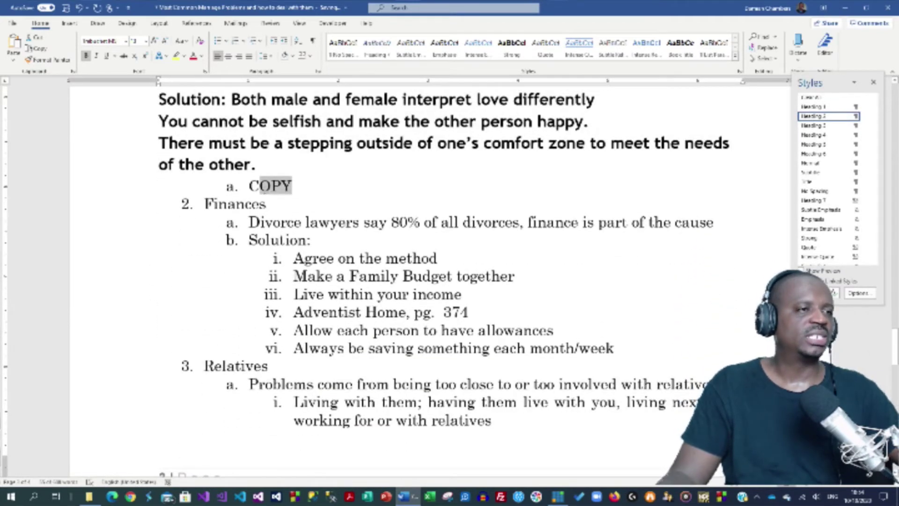
pyautogui.press('BackSpace')
pyautogui.press('BackSpace')
pyautogui.press('BackSpace')
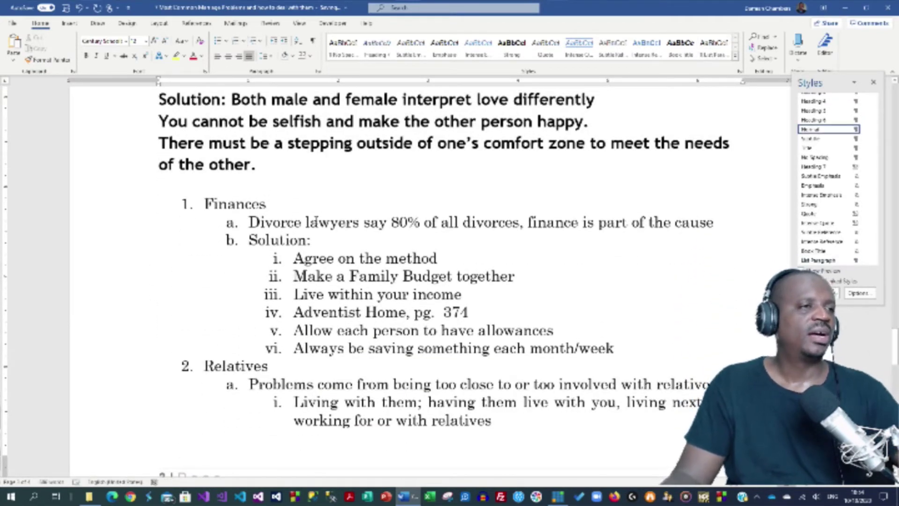
# - Apply Heading 1 to "Finances" and Heading 2 to the "Divorce lawyers say 80% of all divorces" item beneath it
pyautogui.click(262, 204)
pyautogui.hotkey('ctrl', 'alt', '1')
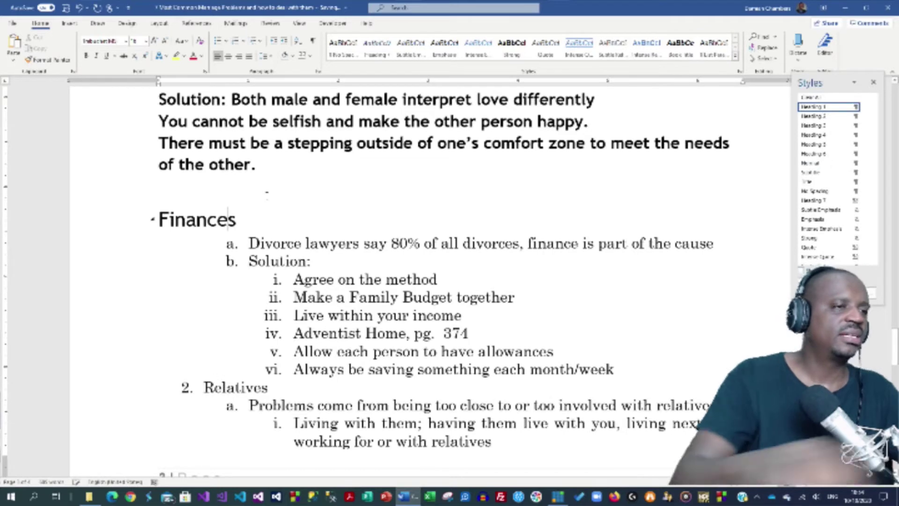
pyautogui.click(277, 243)
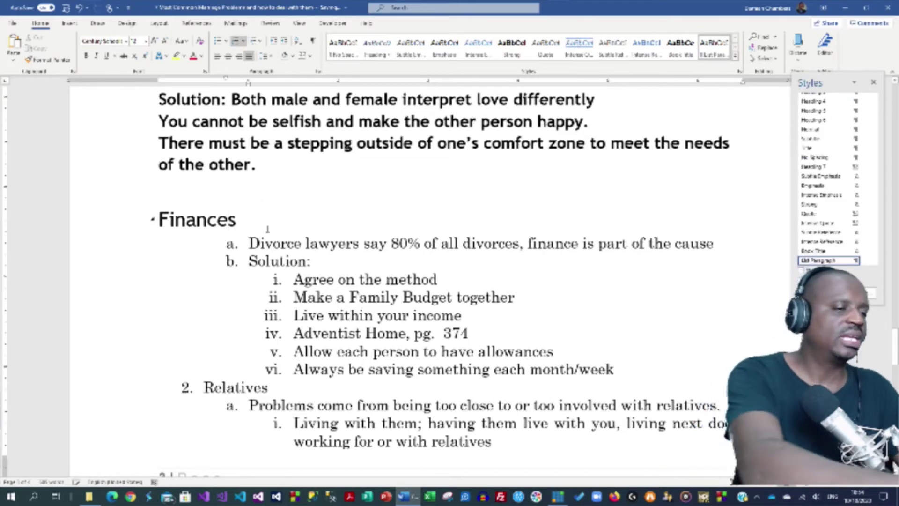
pyautogui.hotkey('ctrl', 'alt', '2')
# - Apply Heading 1 to the "Solution:" item under Finances and Heading 2 to its six sub-items
pyautogui.click(300, 277)
pyautogui.hotkey('ctrl', 'alt', '1')
pyautogui.scroll(-2, 558, 340)
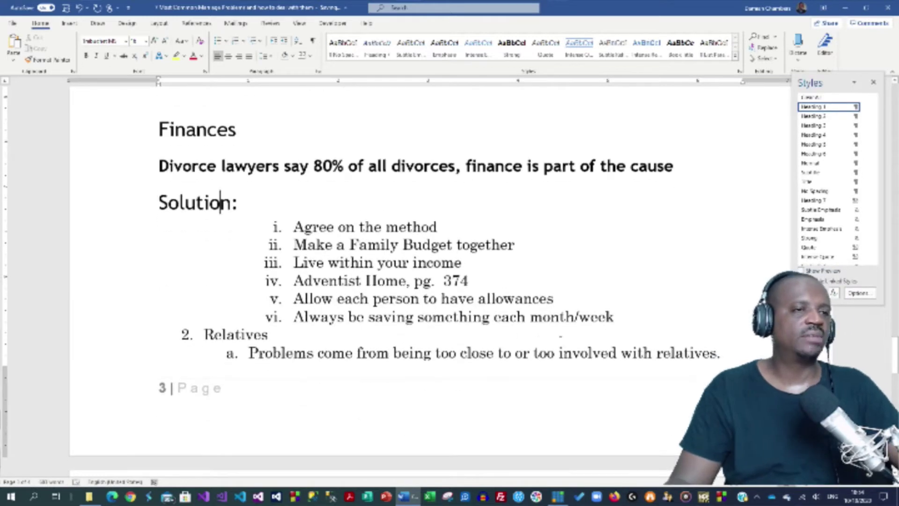
pyautogui.moveTo(612, 323); pyautogui.dragTo(265, 224)
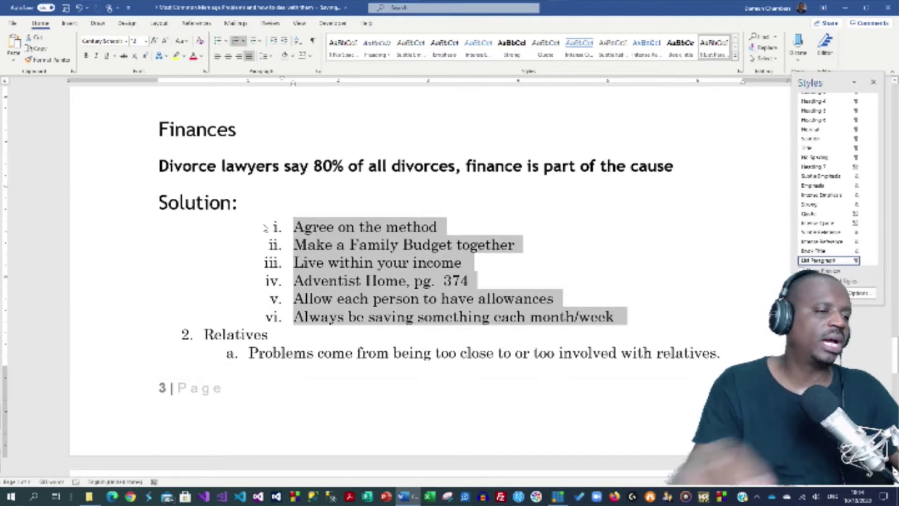
pyautogui.scroll(-2, 264, 224)
pyautogui.hotkey('ctrl', 'alt', '2')
pyautogui.scroll(-10, 263, 224)
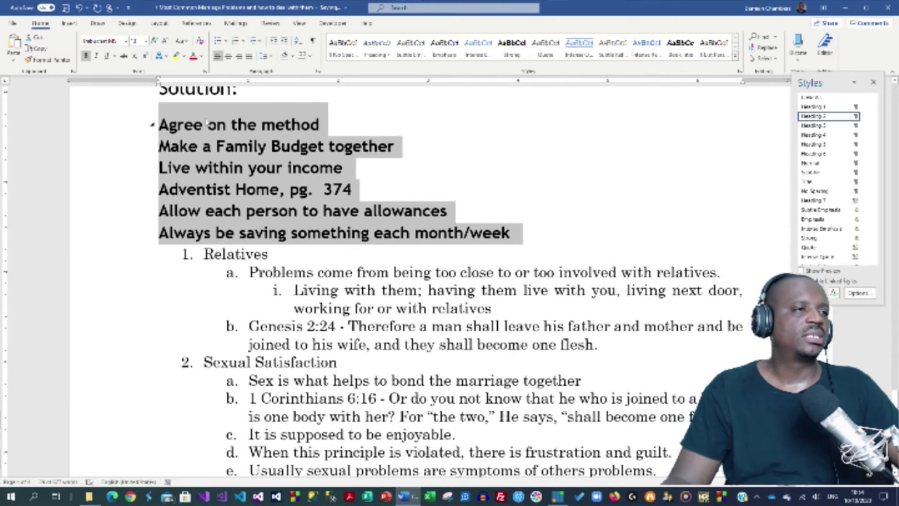
pyautogui.click(319, 193)
pyautogui.scroll(-1, 281, 201)
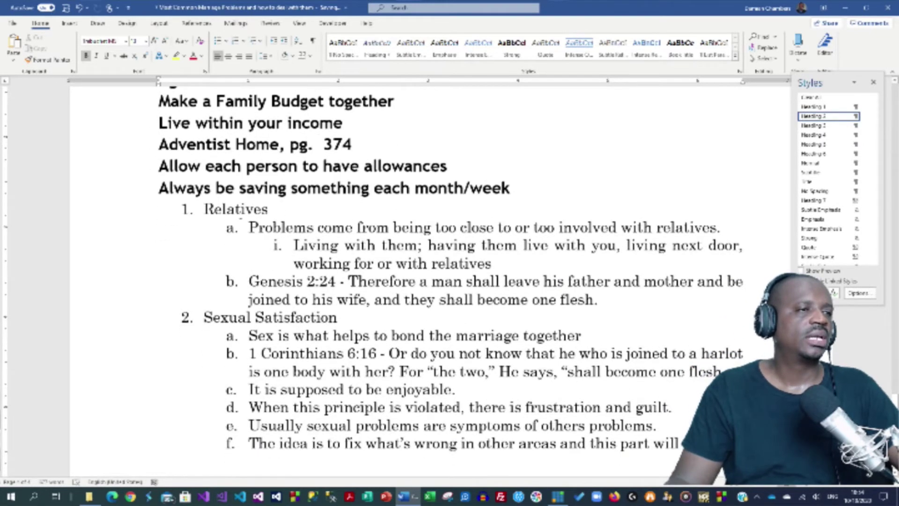
# - Apply Heading 1 to "Relatives" and Heading 2 to the "Problems come from" and "Living with them" items
pyautogui.click(240, 209)
pyautogui.hotkey('ctrl', 'alt', '1')
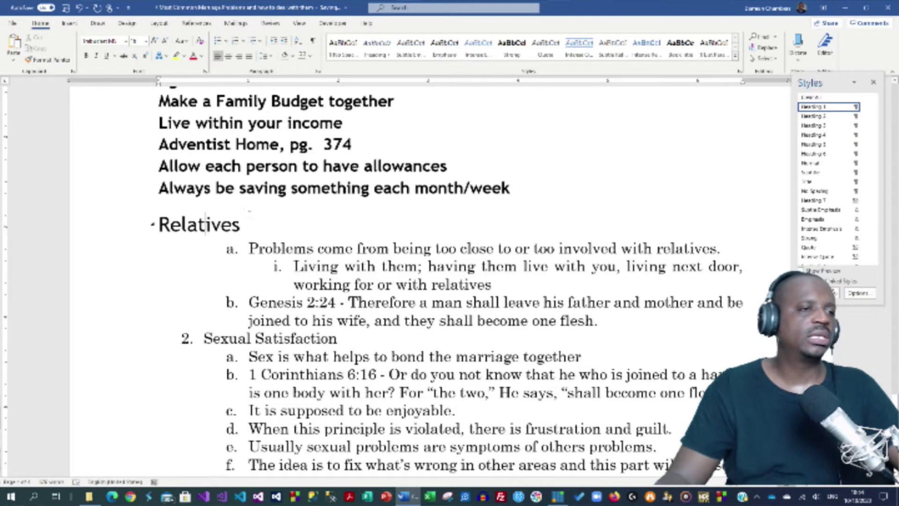
pyautogui.scroll(-1, 590, 292)
pyautogui.moveTo(605, 280); pyautogui.dragTo(264, 206)
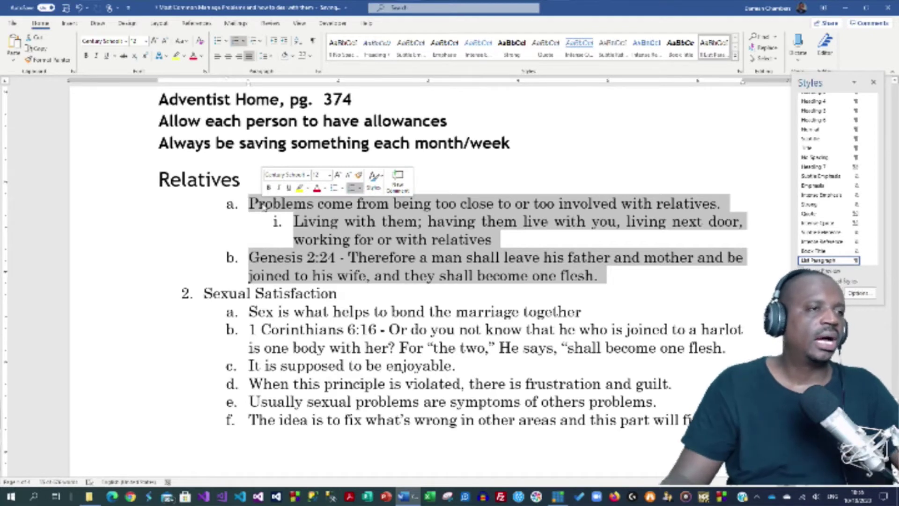
pyautogui.click(264, 205)
pyautogui.moveTo(492, 239); pyautogui.dragTo(250, 204)
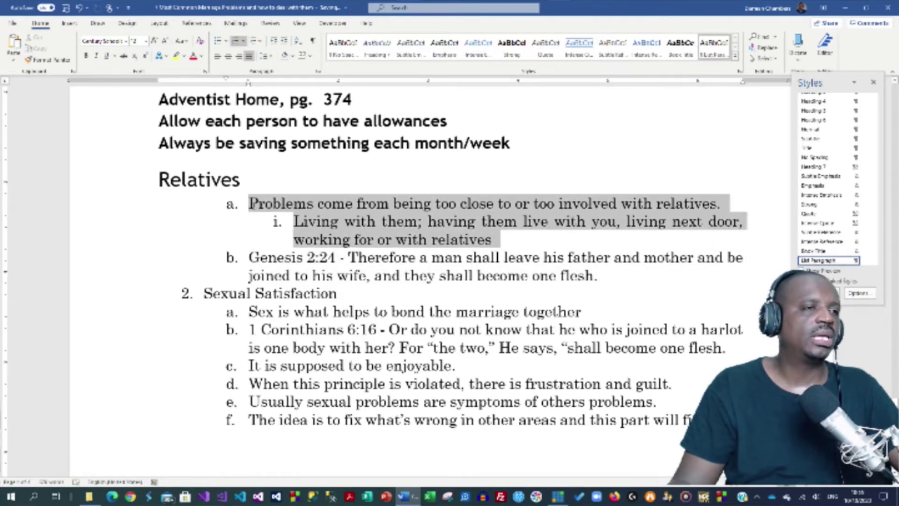
pyautogui.hotkey('ctrl', 'alt', '2')
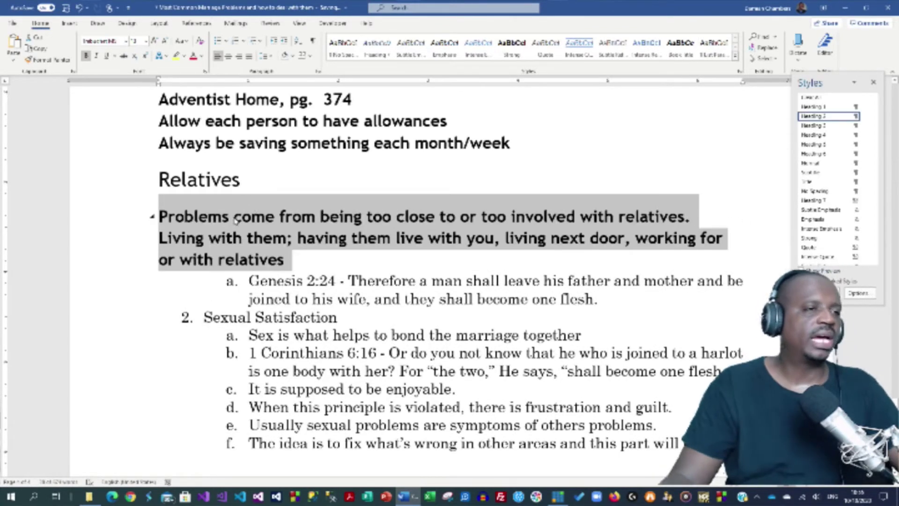
# - Split the Genesis 2:24 item before "Therefore", giving the reference Heading 1 and the verse text Heading 2
pyautogui.click(346, 281)
pyautogui.press('Return')
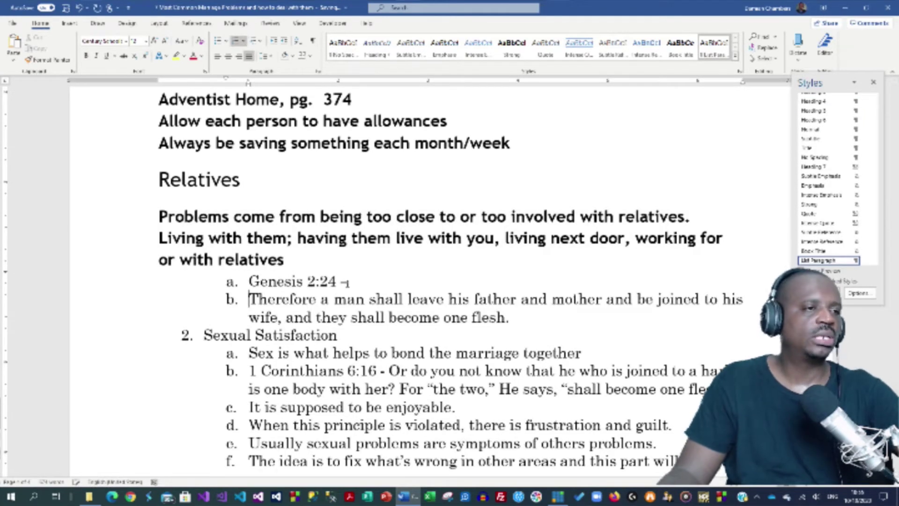
pyautogui.click(356, 281)
pyautogui.hotkey('ctrl', 'alt', '1')
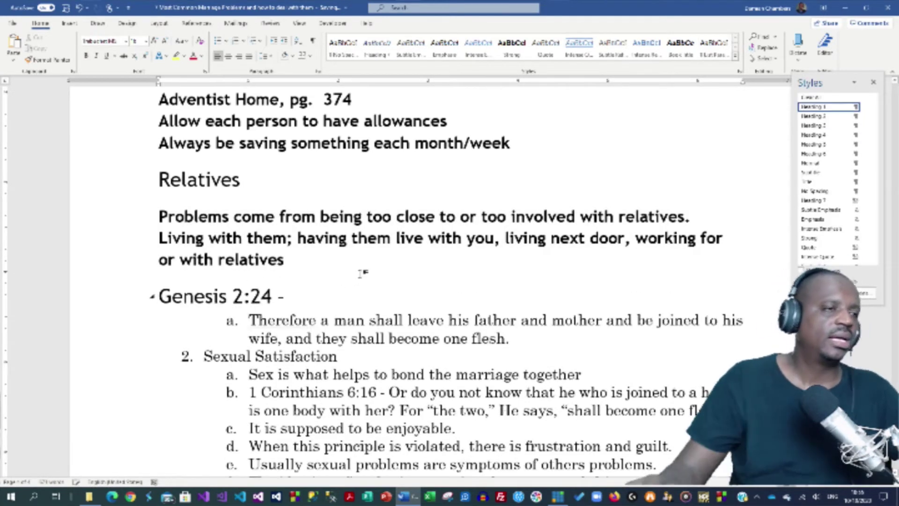
pyautogui.click(351, 317)
pyautogui.hotkey('ctrl', 'alt', '2')
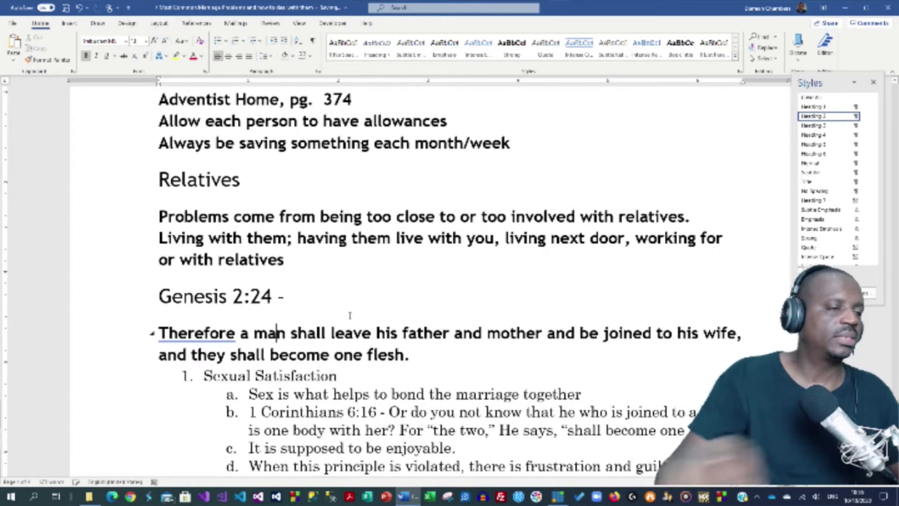
# - Apply Heading 1 to "Sexual Satisfaction" and Heading 2 to its sub-items a through f
pyautogui.scroll(-3, 349, 315)
pyautogui.click(330, 294)
pyautogui.hotkey('ctrl', 'alt', '1')
pyautogui.scroll(-2, 329, 294)
pyautogui.scroll(-7, 316, 242)
pyautogui.scroll(6, 316, 241)
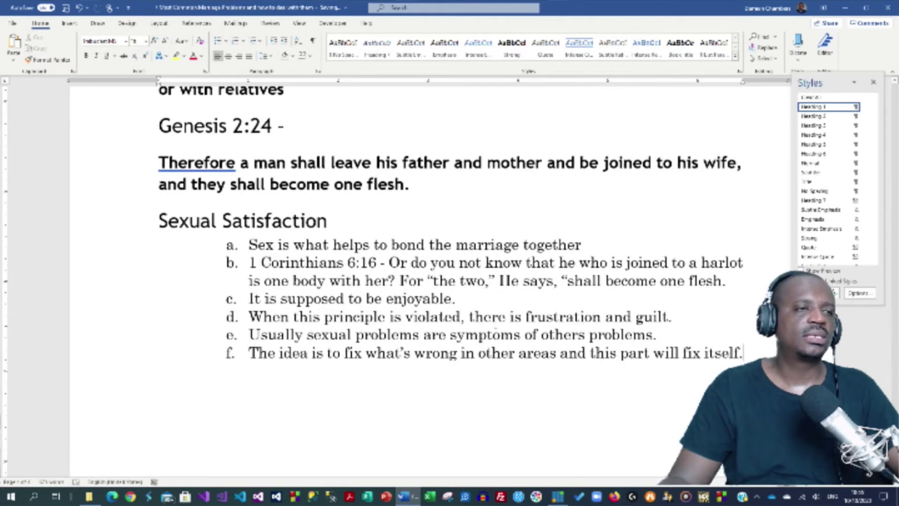
pyautogui.moveTo(634, 343); pyautogui.dragTo(249, 244)
pyautogui.hotkey('ctrl', 'alt', '2')
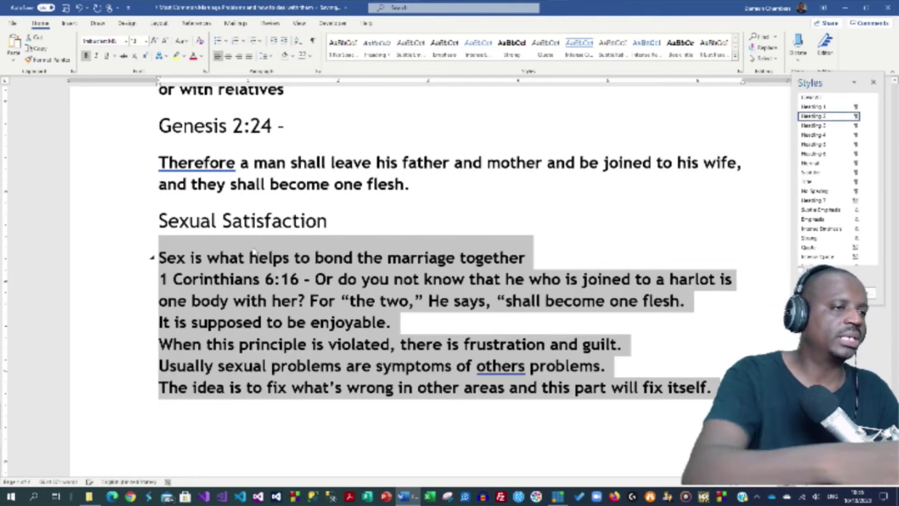
# - Repeat the "Sexual Satisfaction" heading on a new line below "It is supposed to be enjoyable."
pyautogui.click(404, 328)
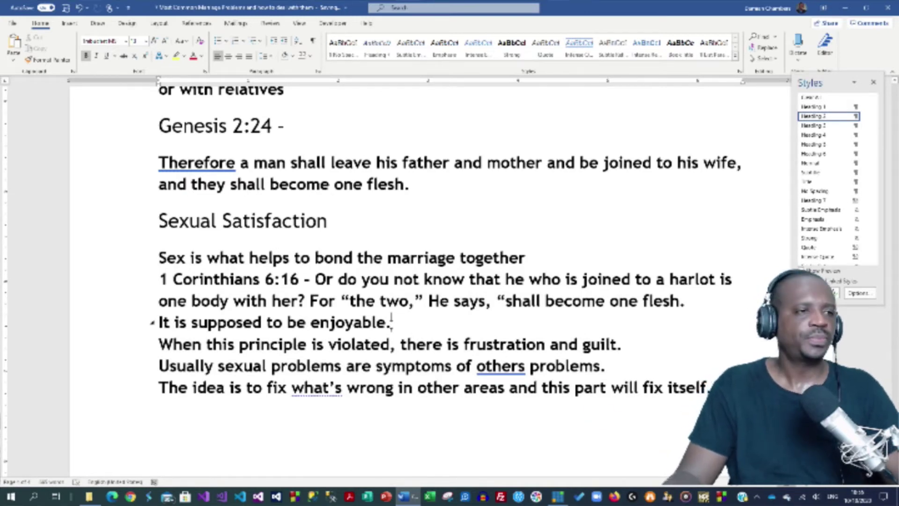
pyautogui.press('Return')
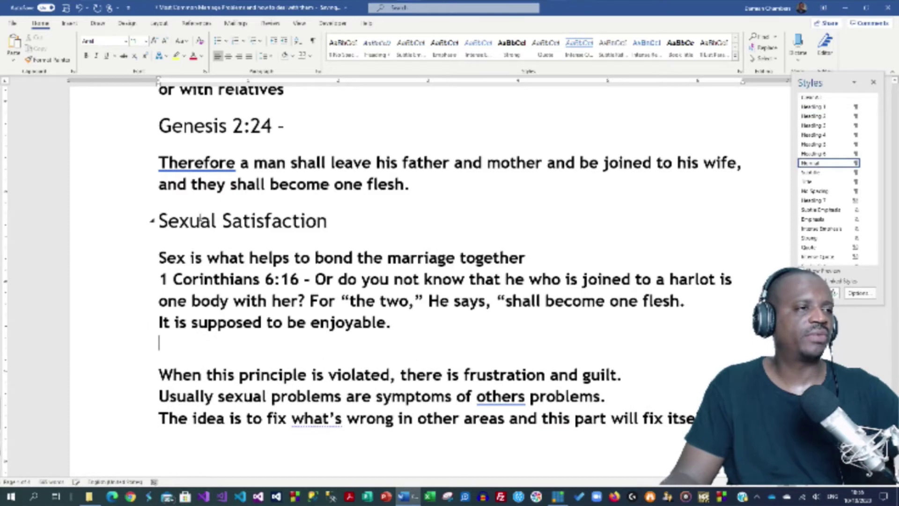
pyautogui.click(125, 224)
pyautogui.hotkey('ctrl', 'c')
pyautogui.click(224, 350)
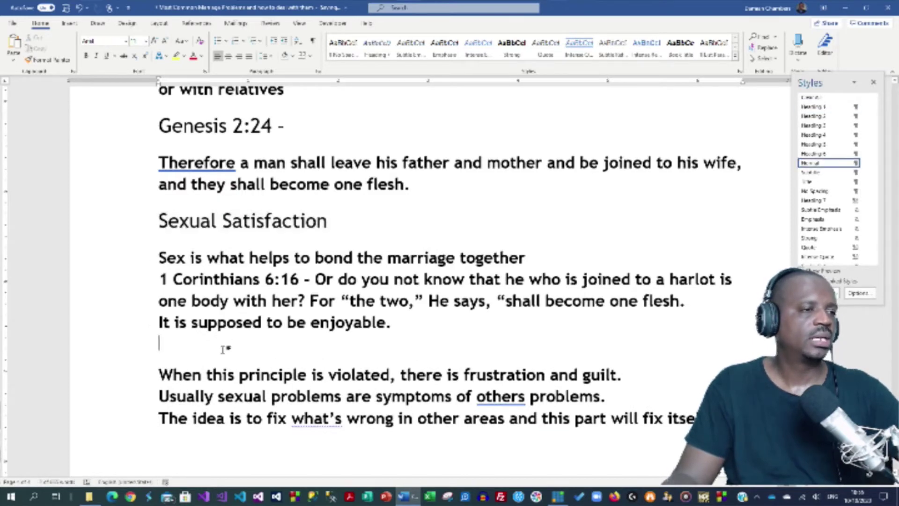
pyautogui.hotkey('ctrl', 'v')
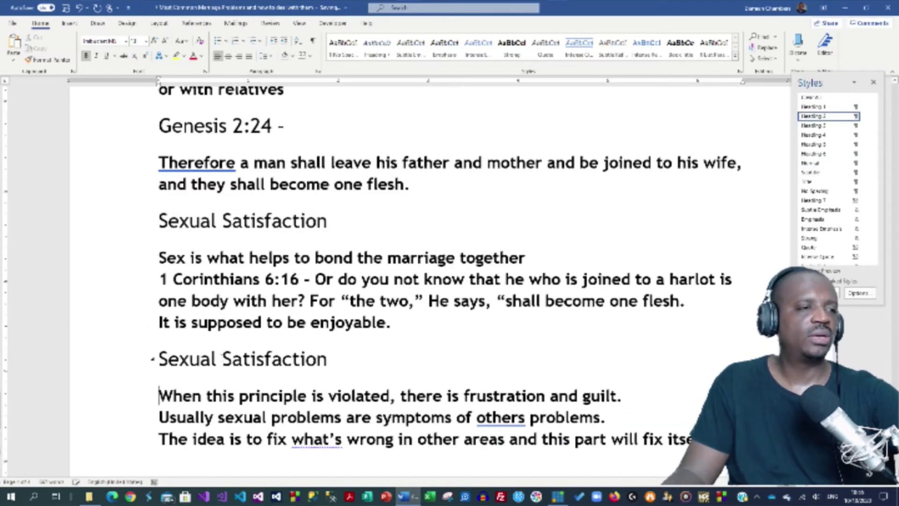
# - Return to the beginning of the document and close it
pyautogui.scroll(15, 403, 281)
pyautogui.click(403, 326)
pyautogui.scroll(20, 404, 326)
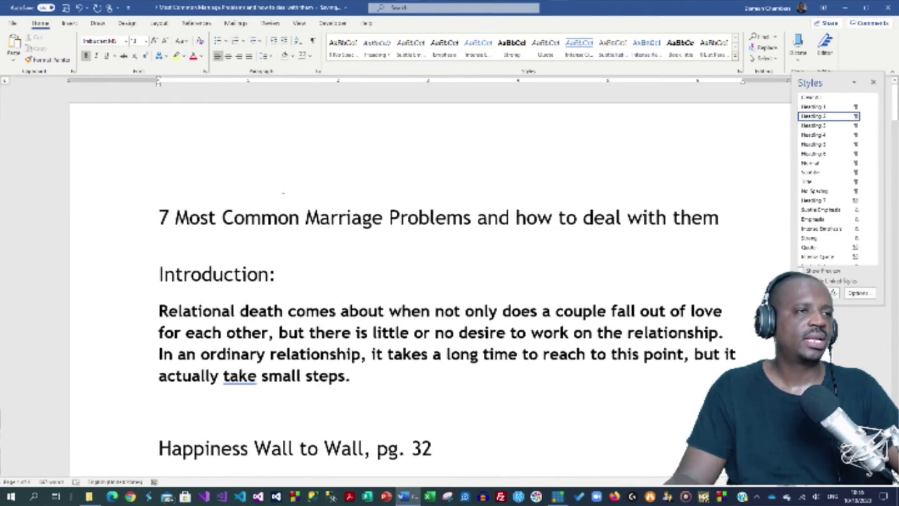
pyautogui.click(400, 208)
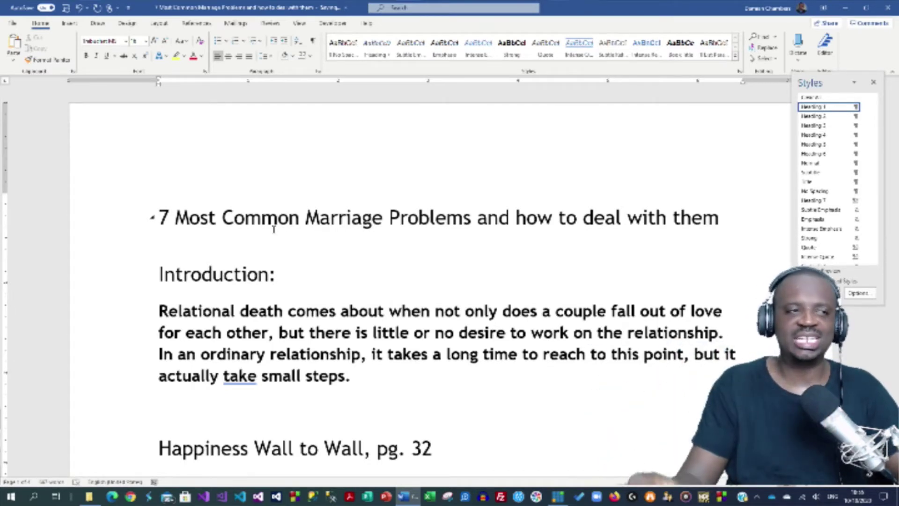
pyautogui.click(252, 243)
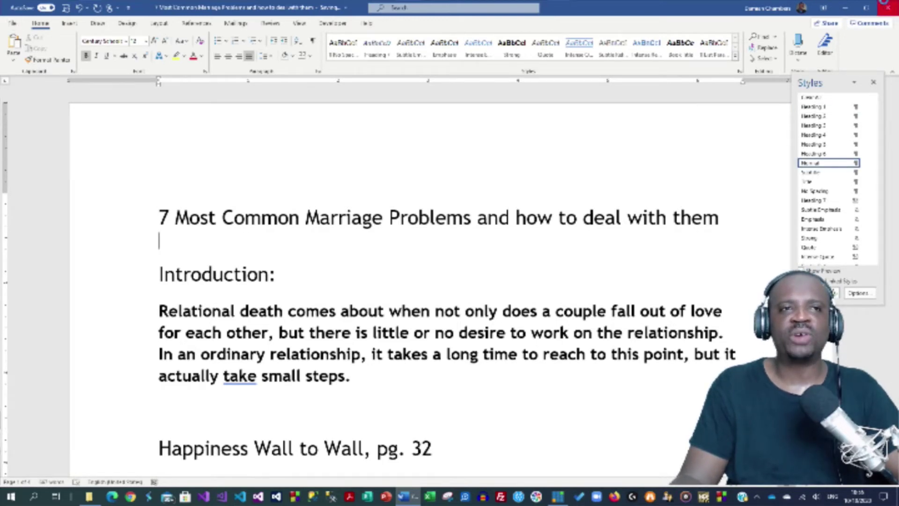
pyautogui.click(887, 6)
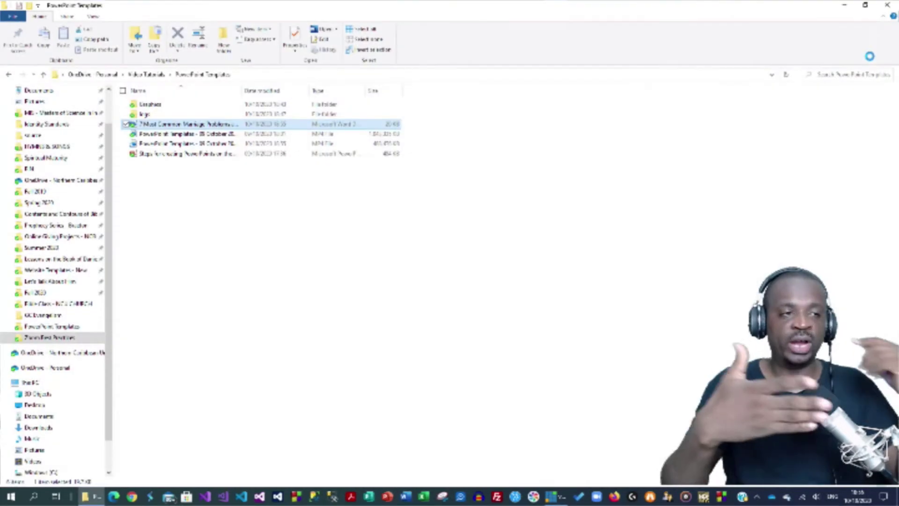
pyautogui.click(364, 293)
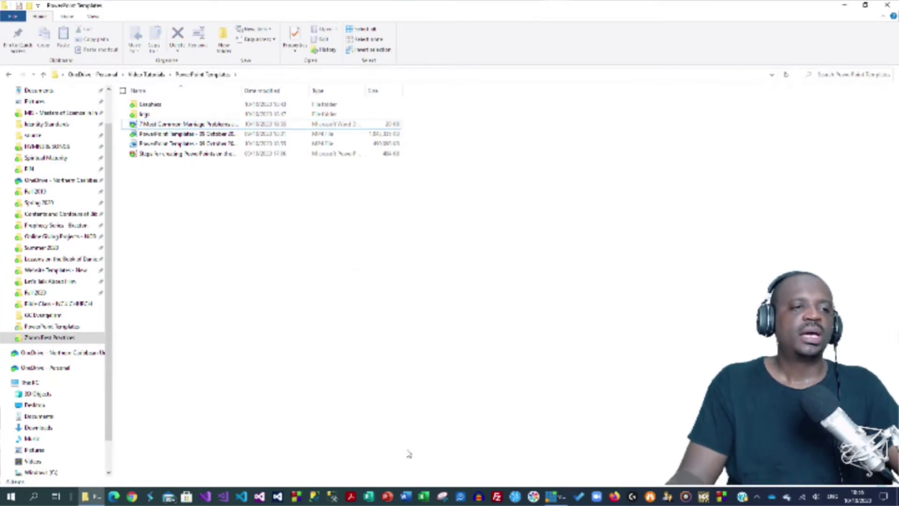
# - Switch to PowerPoint and browse to the PowerPoint Templates folder to open a file
pyautogui.click(387, 495)
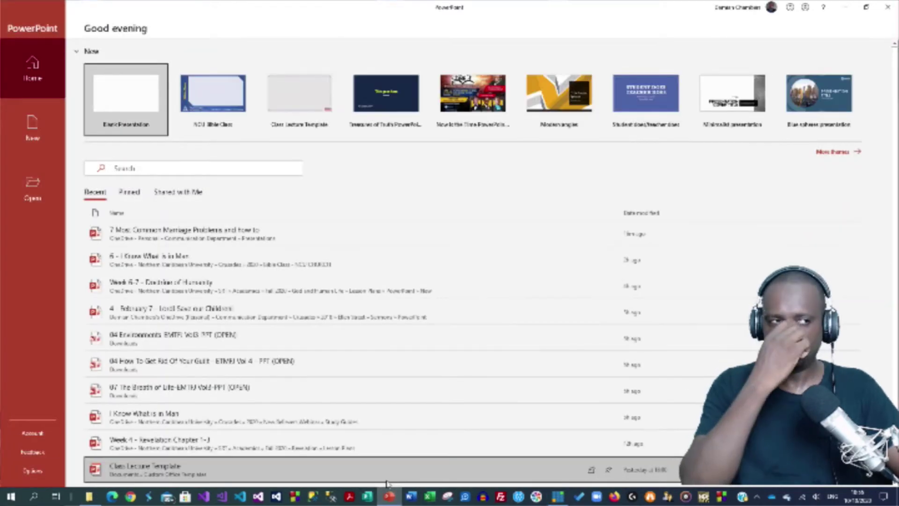
pyautogui.click(52, 199)
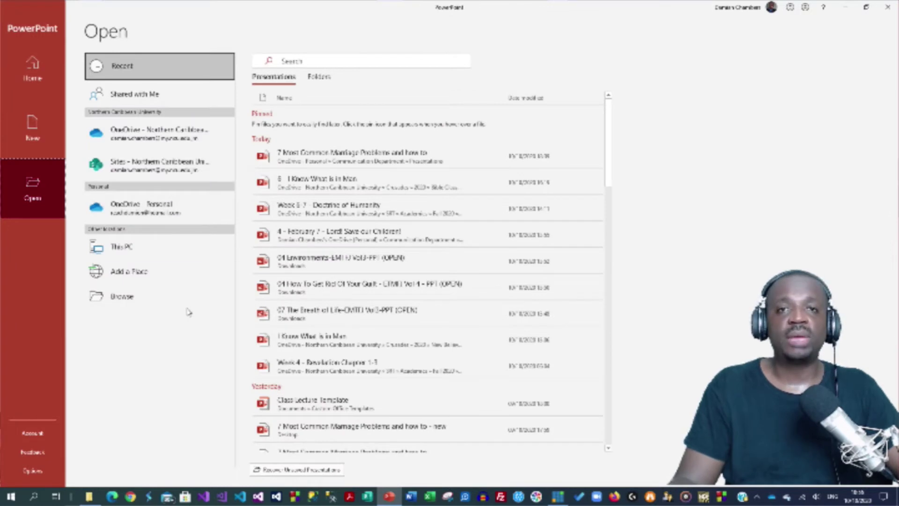
pyautogui.click(168, 298)
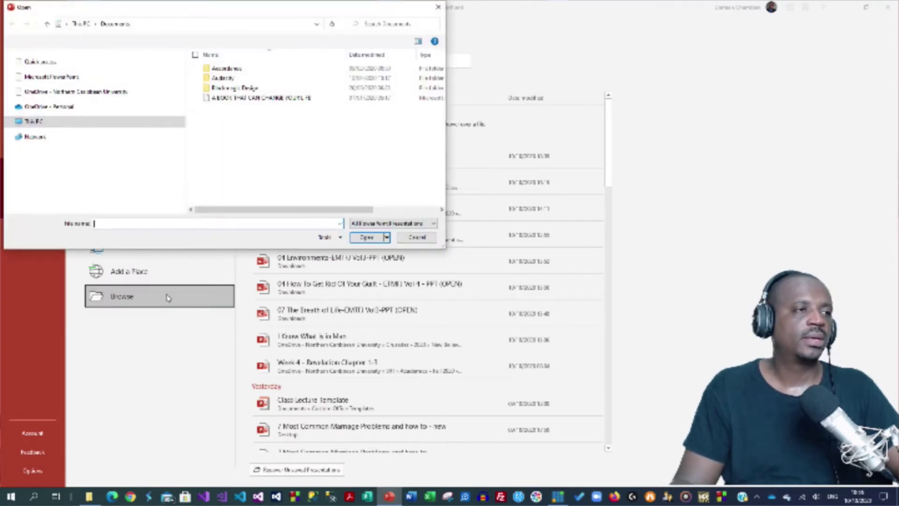
pyautogui.click(109, 133)
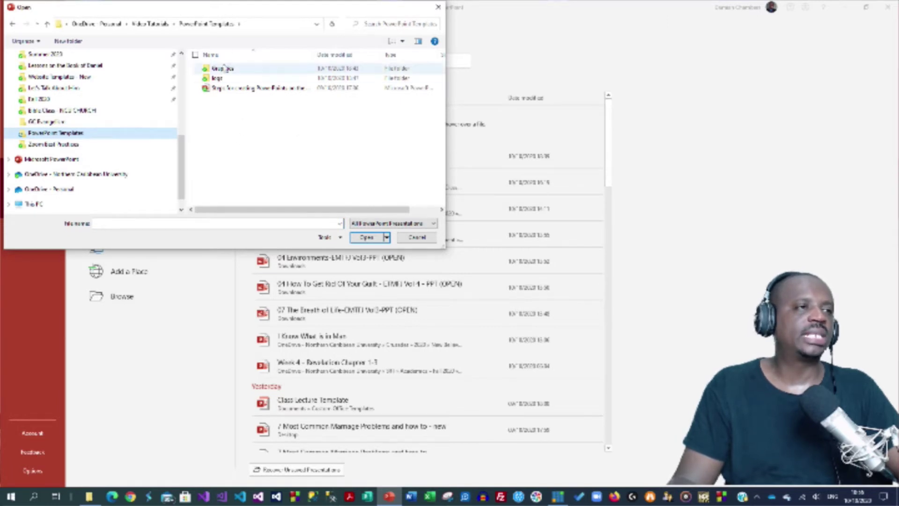
# - List all file types and open the Word document "7 Most Common Marriage Problems and how to deal with them" as a presentation
pyautogui.click(376, 224)
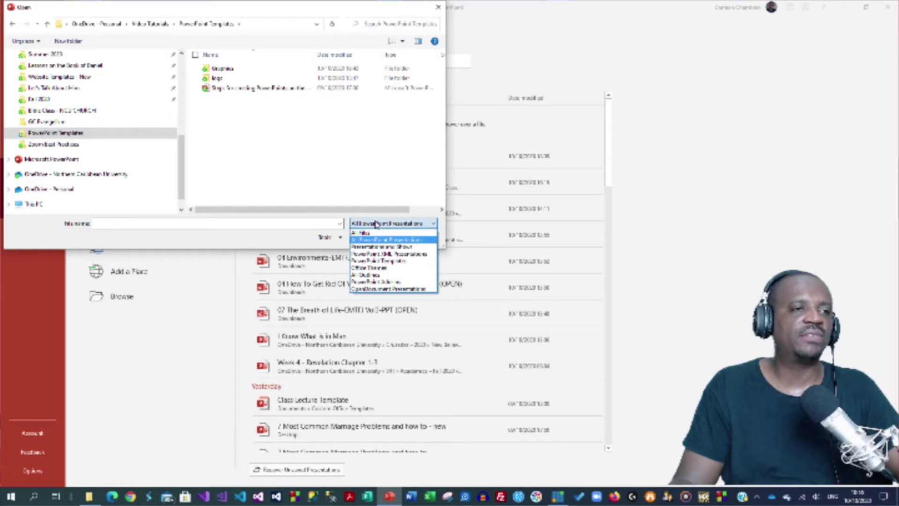
pyautogui.click(361, 233)
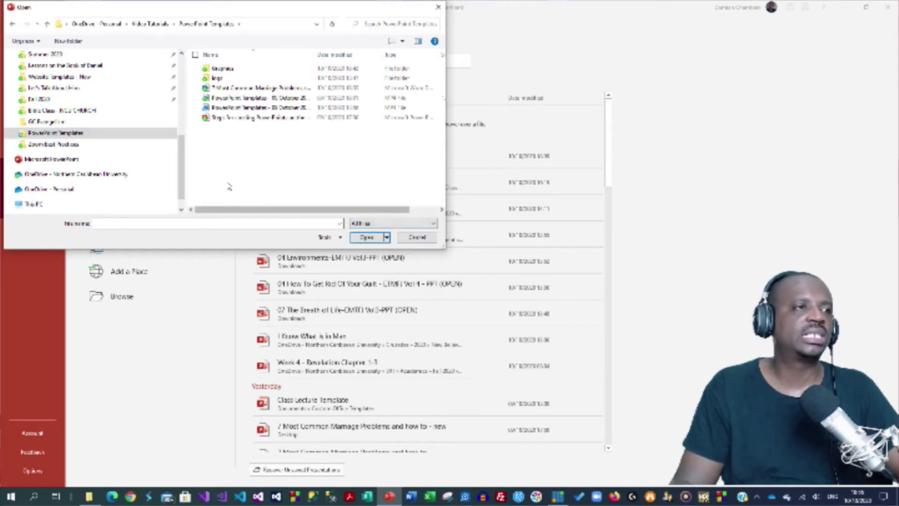
pyautogui.click(234, 88)
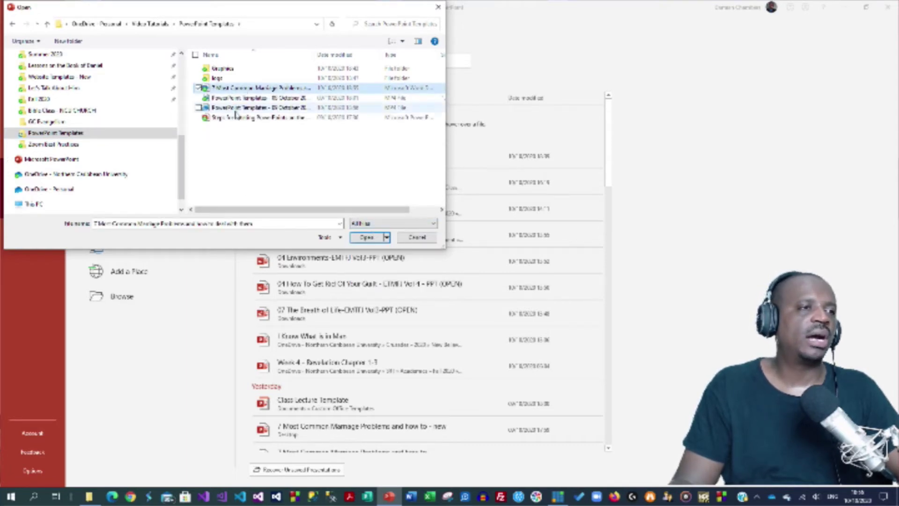
pyautogui.click(368, 237)
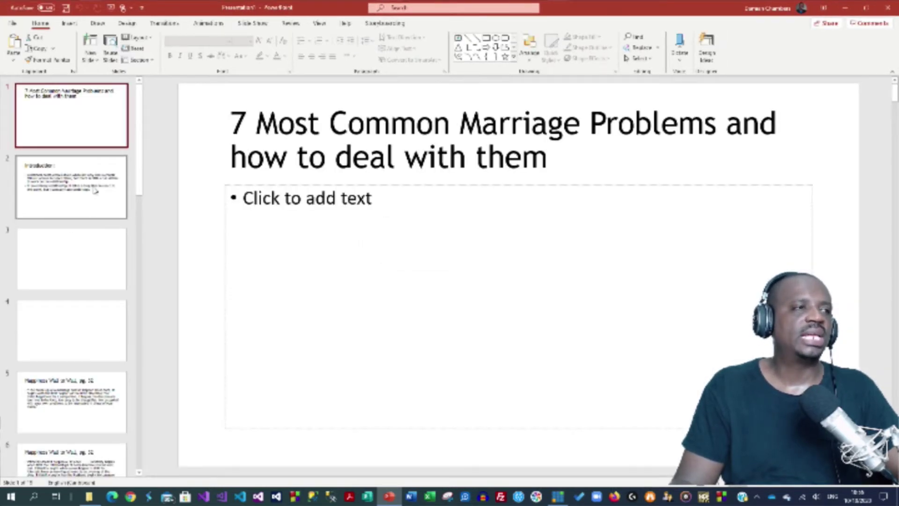
# - Look through the thumbnails of the slides generated from the document's headings
pyautogui.scroll(-8, 87, 161)
pyautogui.scroll(-5, 87, 163)
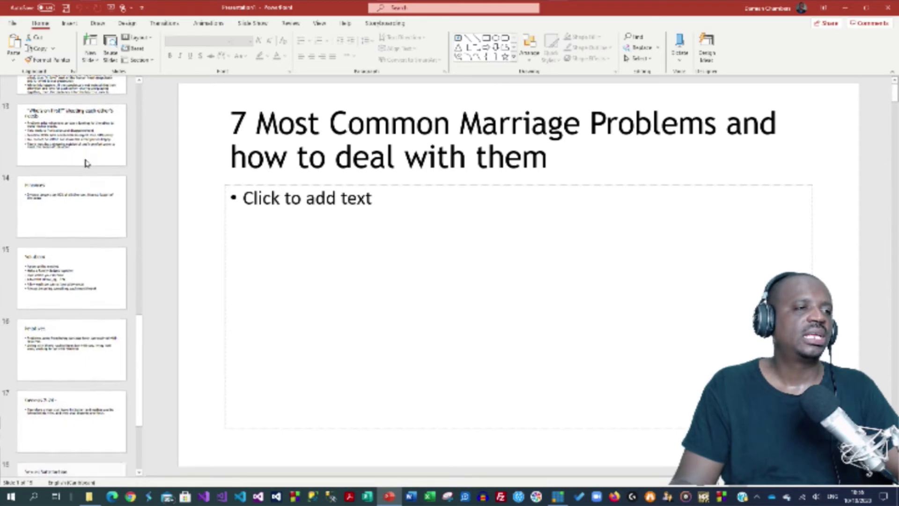
pyautogui.scroll(13, 86, 164)
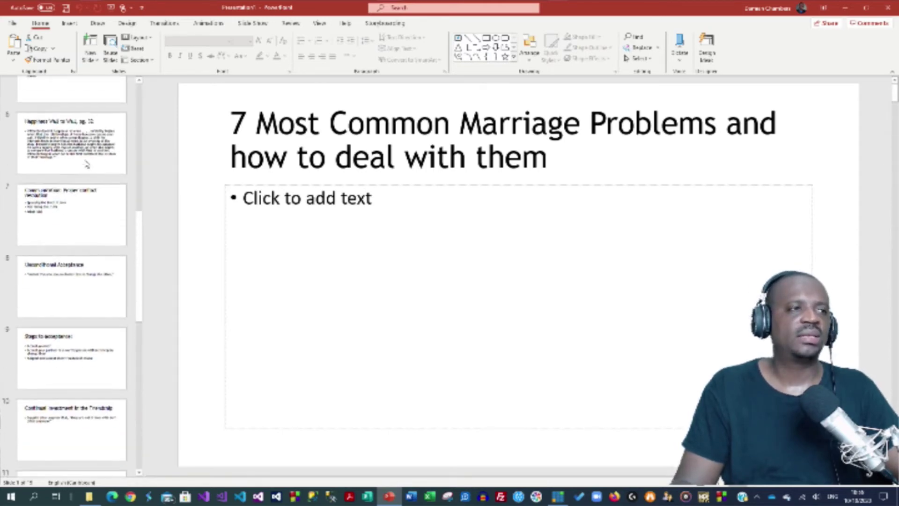